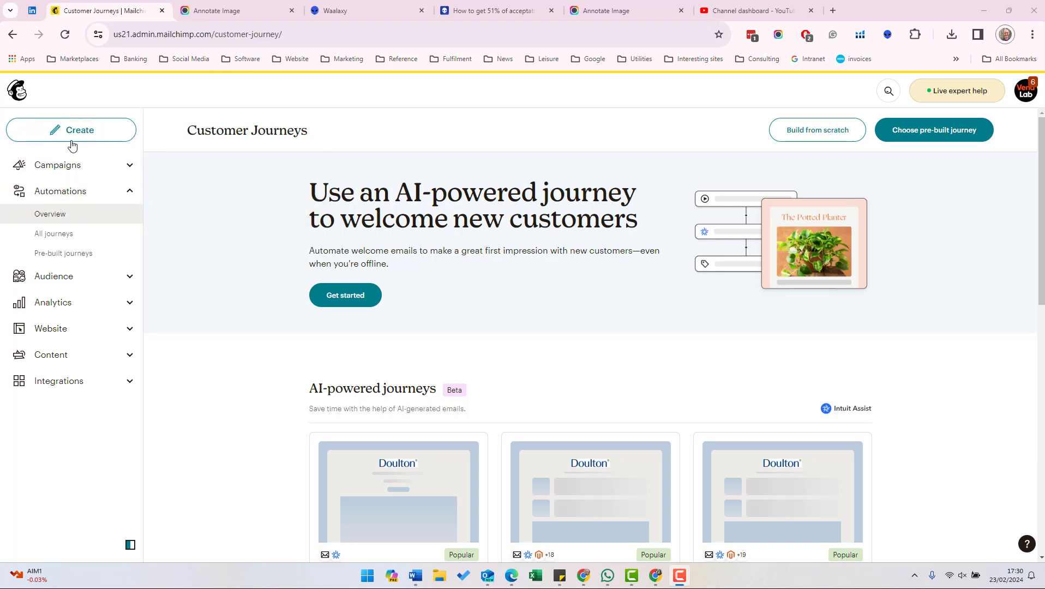
Open the All journeys list under Automations to see draft and active journeys
left_click(42, 238)
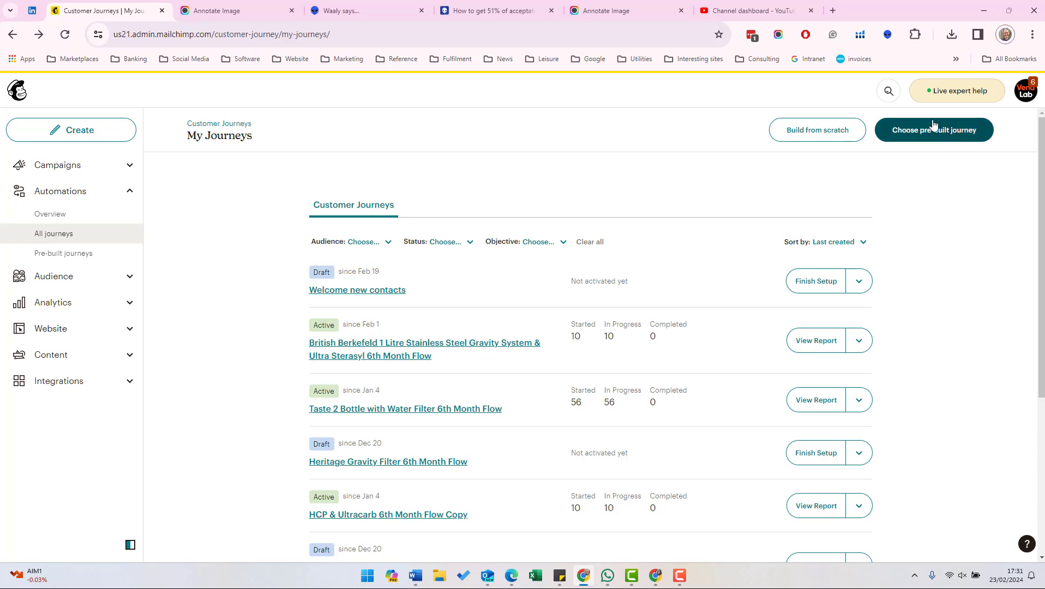
Search the pre-built journeys for 'abandon' and open Abandoned cart reminder (new vs. returning)
left_click(935, 139)
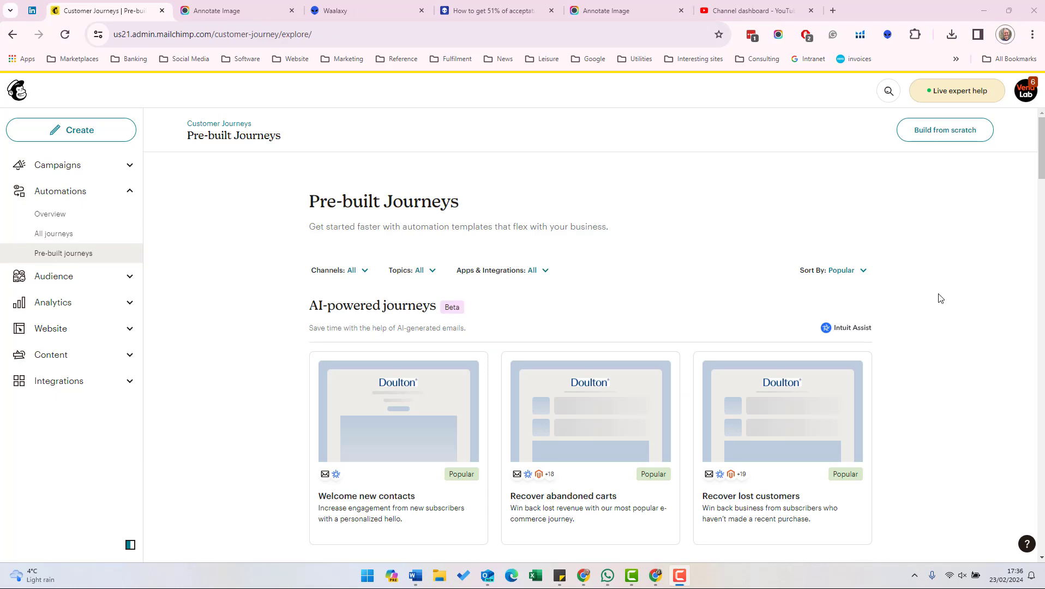
key("ctrl+f")
key("Return")
key("Return")
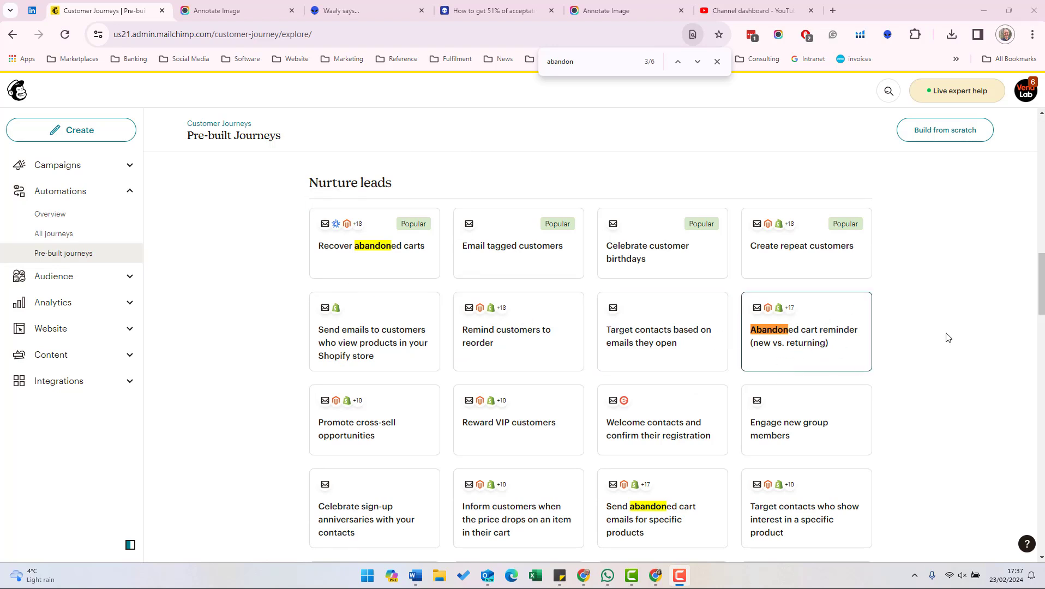
left_click(814, 348)
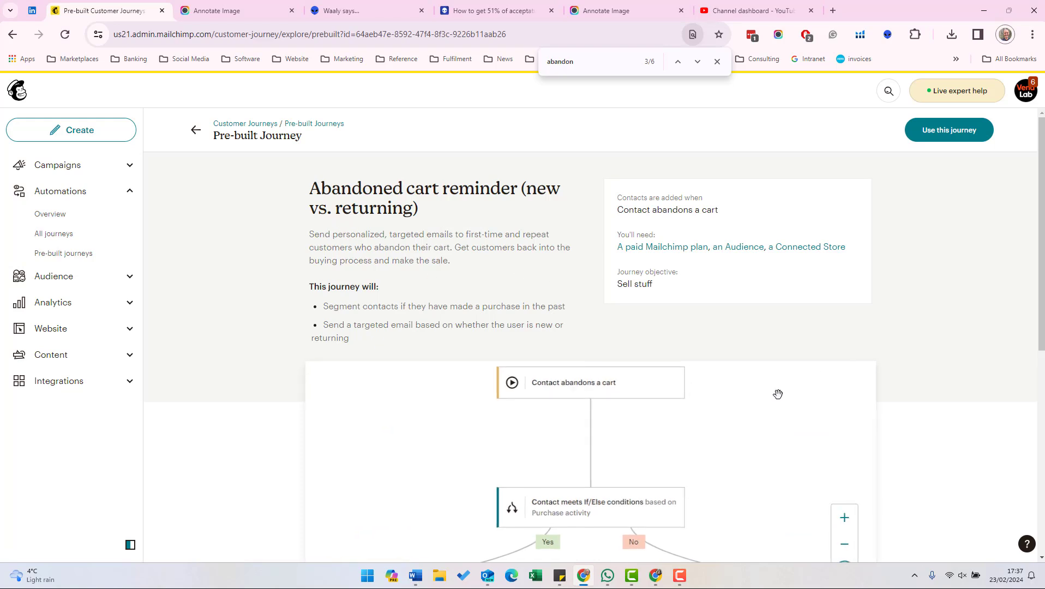
scroll(949, 273, "down", 3)
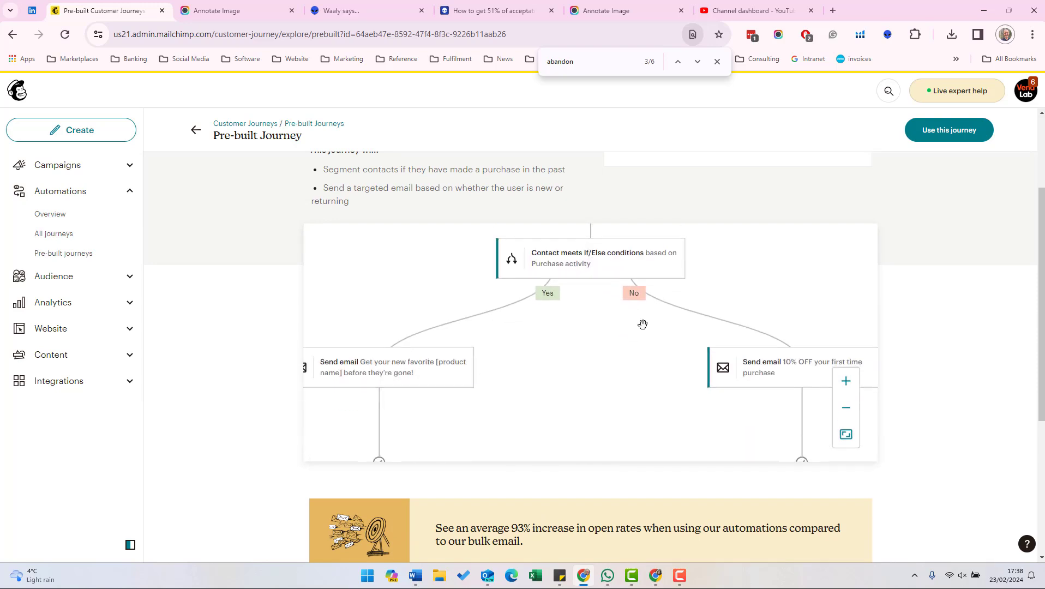
Use the template with the Doulton audience and save Doulton UK as its abandoned-cart store
left_click(947, 131)
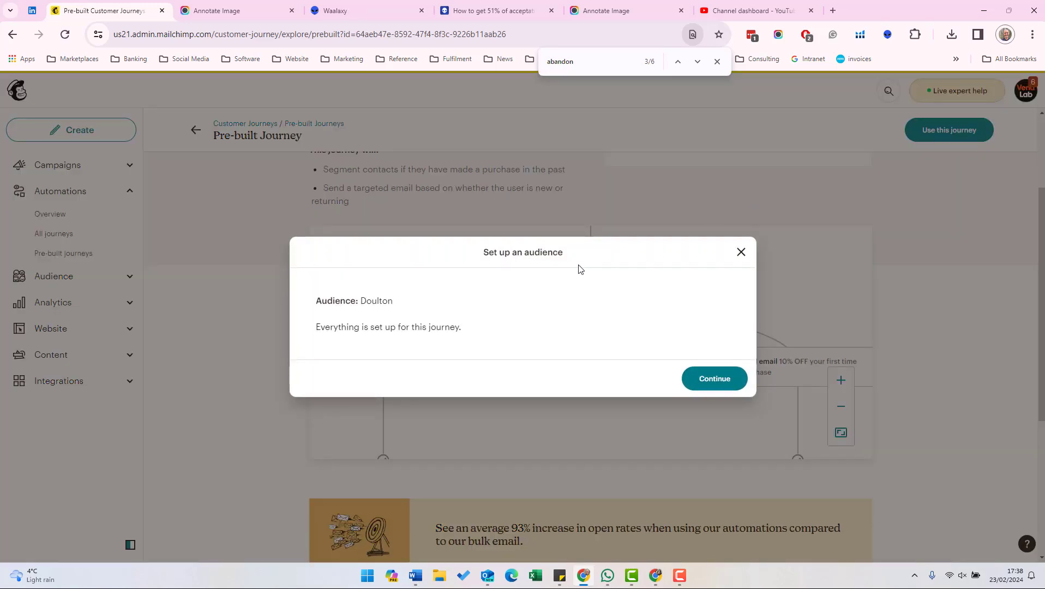
left_click(729, 380)
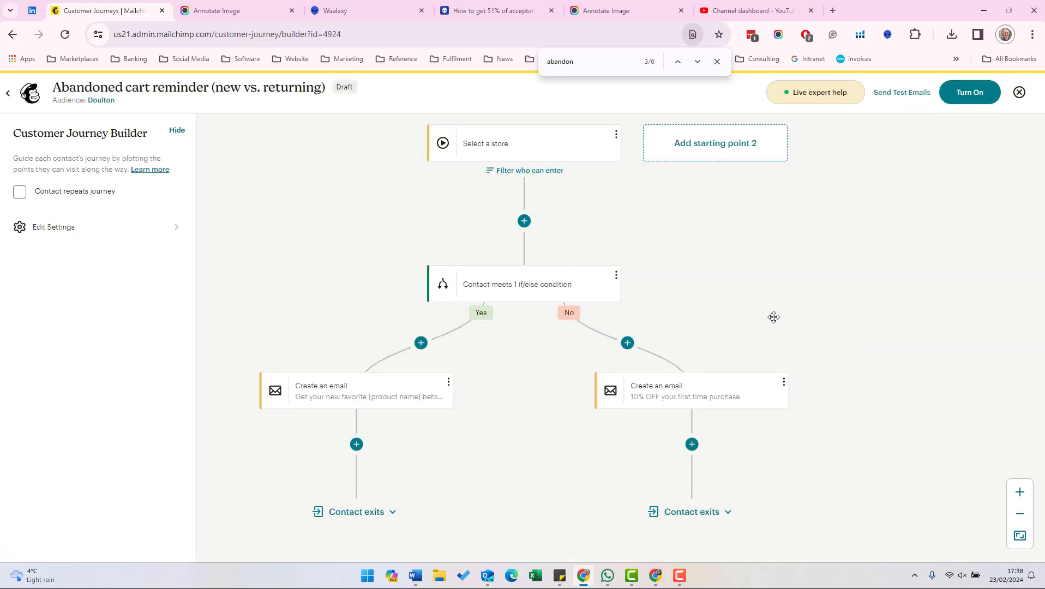
left_click(527, 145)
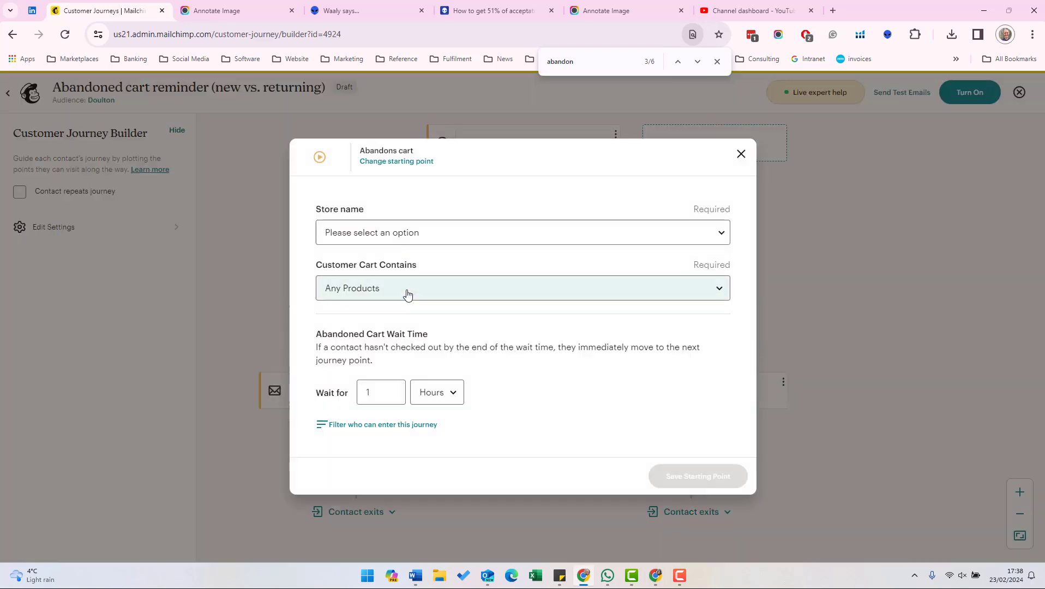
left_click(420, 236)
left_click(390, 262)
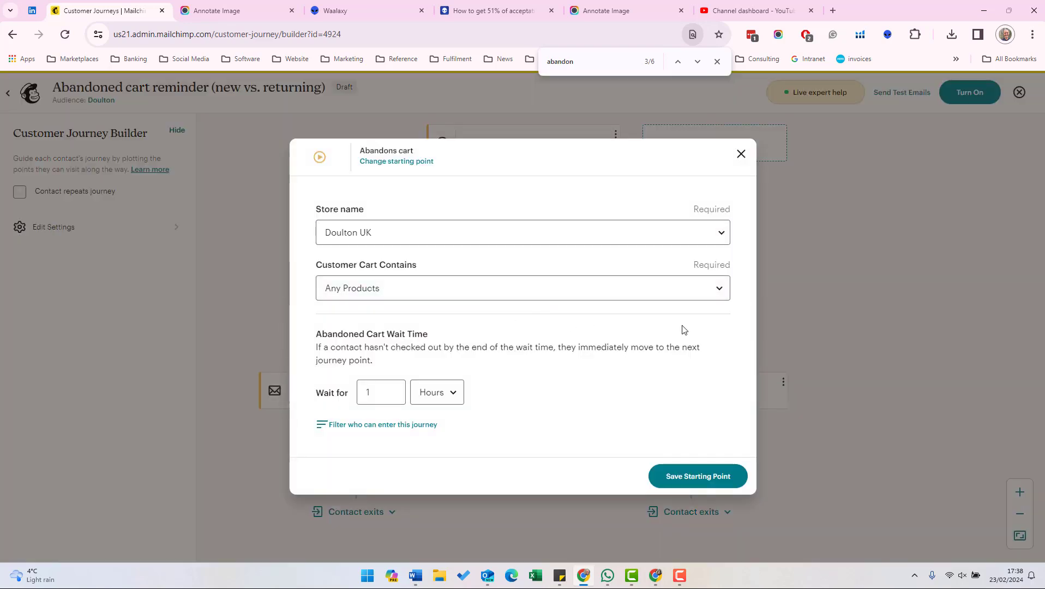
left_click(738, 474)
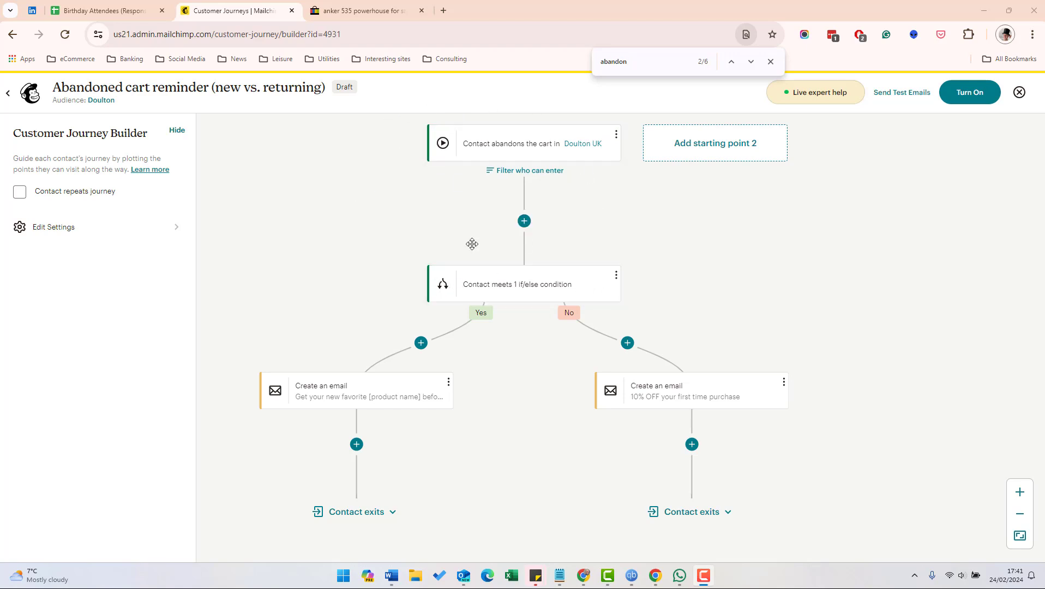
Apply the if/else condition Purchase activity 'has purchased' unchanged
left_click(506, 285)
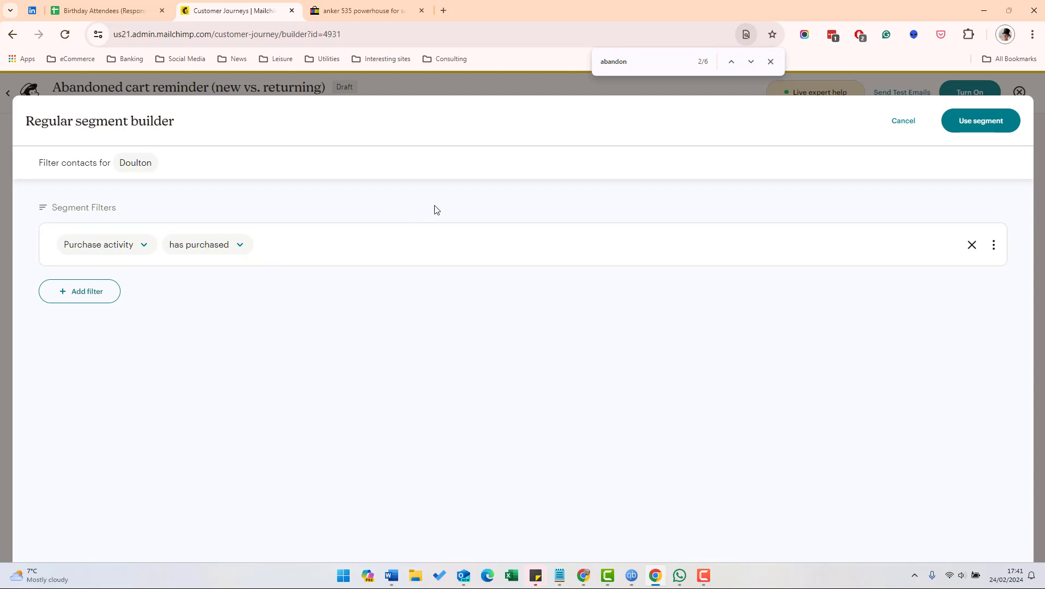
left_click(965, 125)
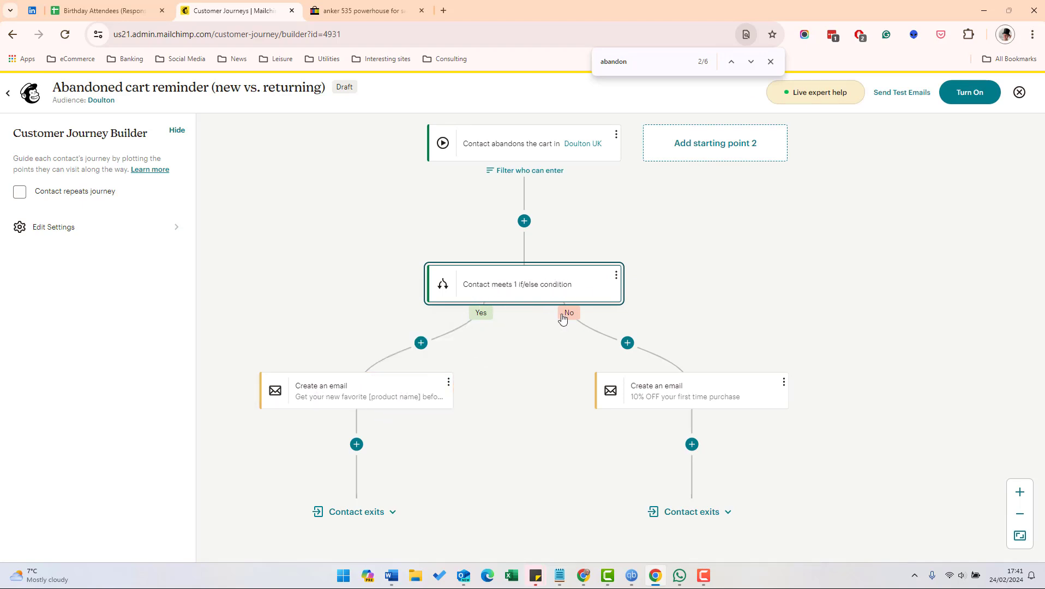
Check the No-branch '10% OFF your first time purchase' email settings, then close them
left_click(679, 396)
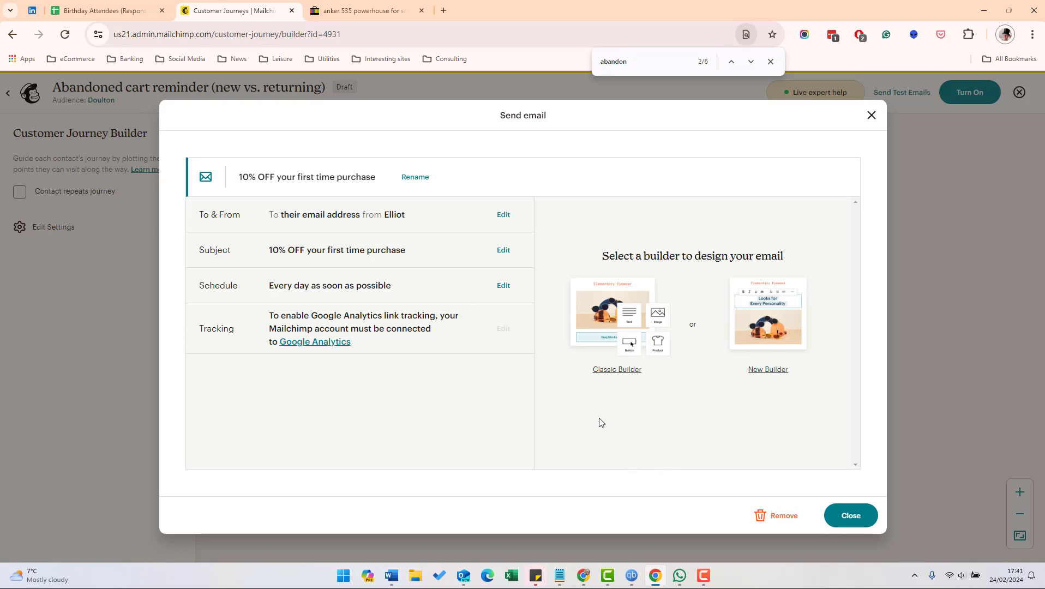
left_click(851, 516)
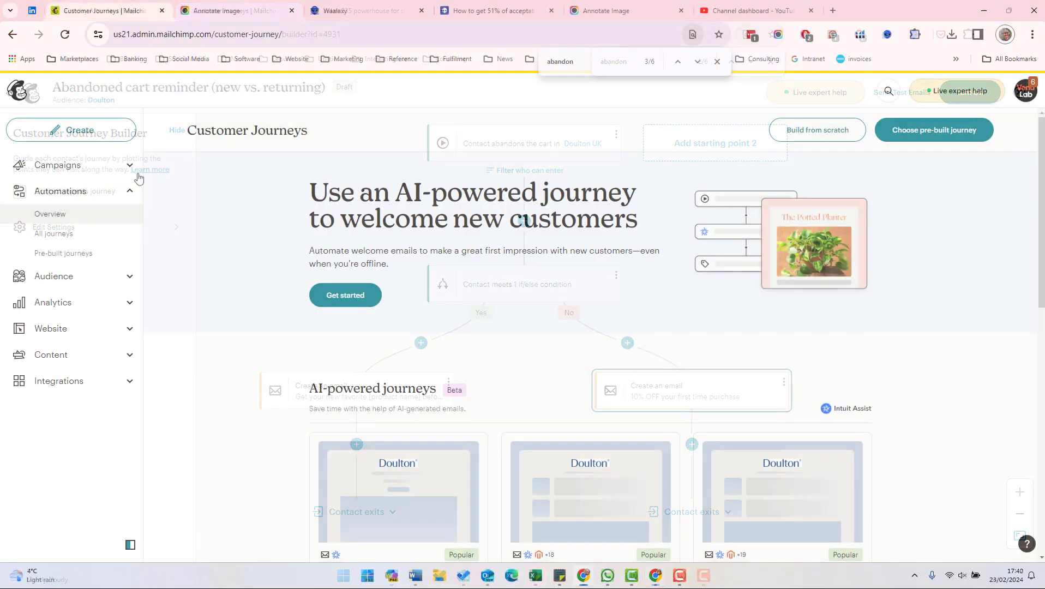
scroll(351, 325, "down", 4)
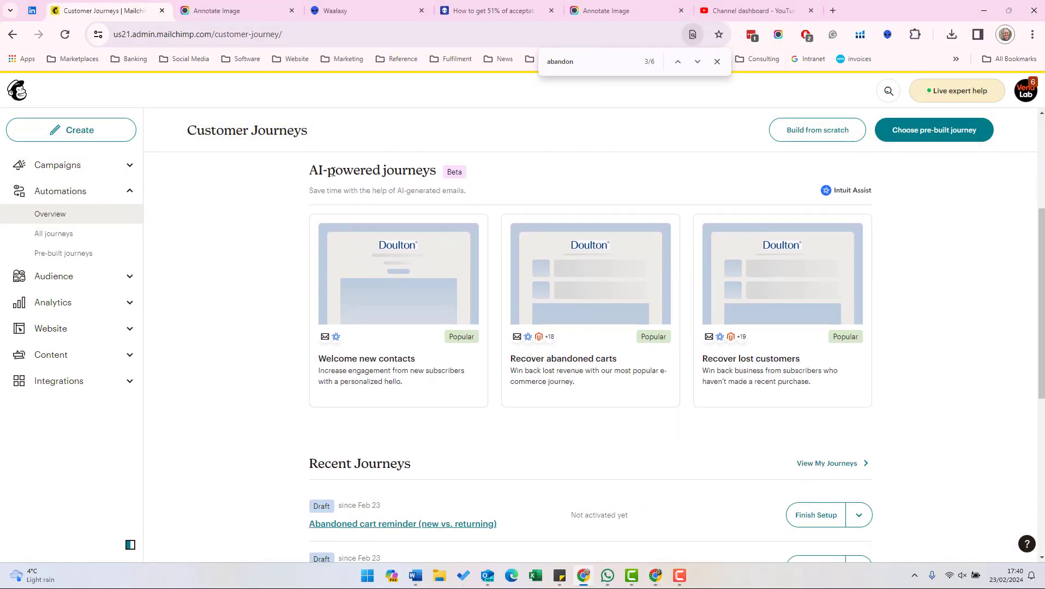
scroll(189, 315, "up", 3)
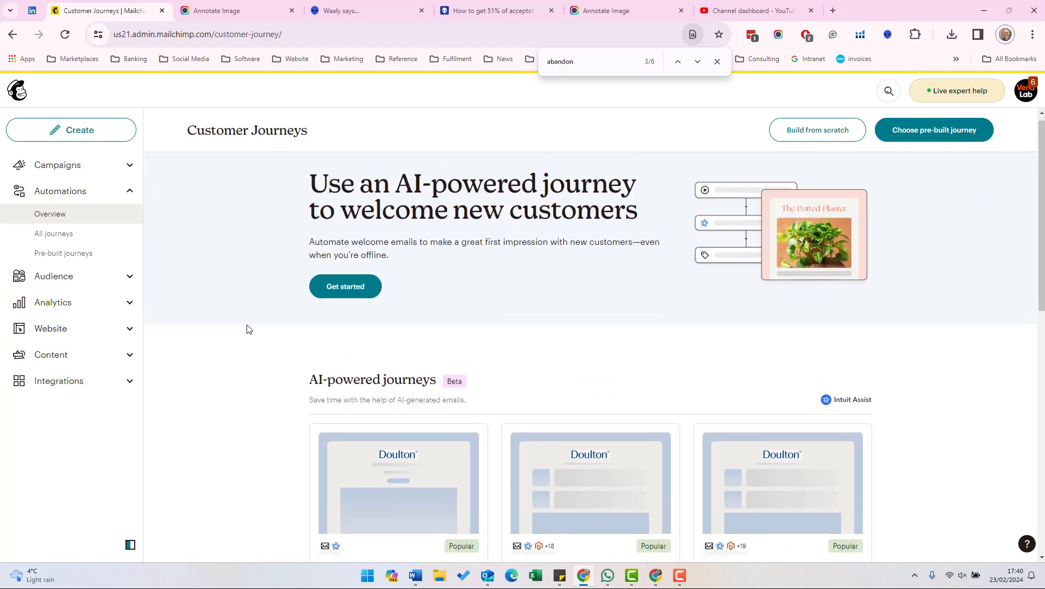
scroll(245, 329, "down", 4)
left_click(579, 245)
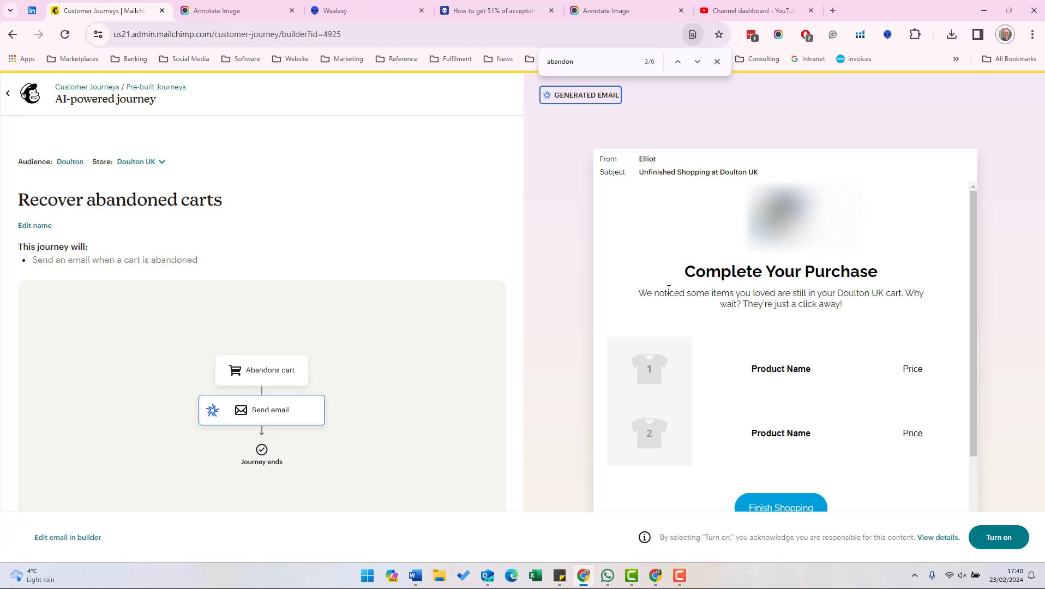
scroll(647, 295, "down", 3)
scroll(649, 257, "up", 3)
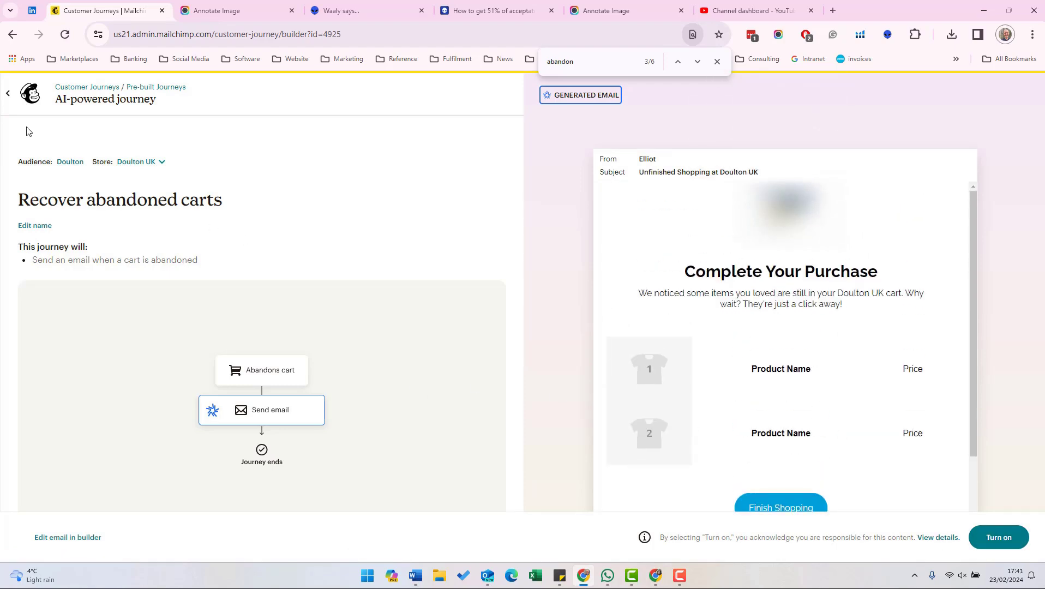
left_click(8, 93)
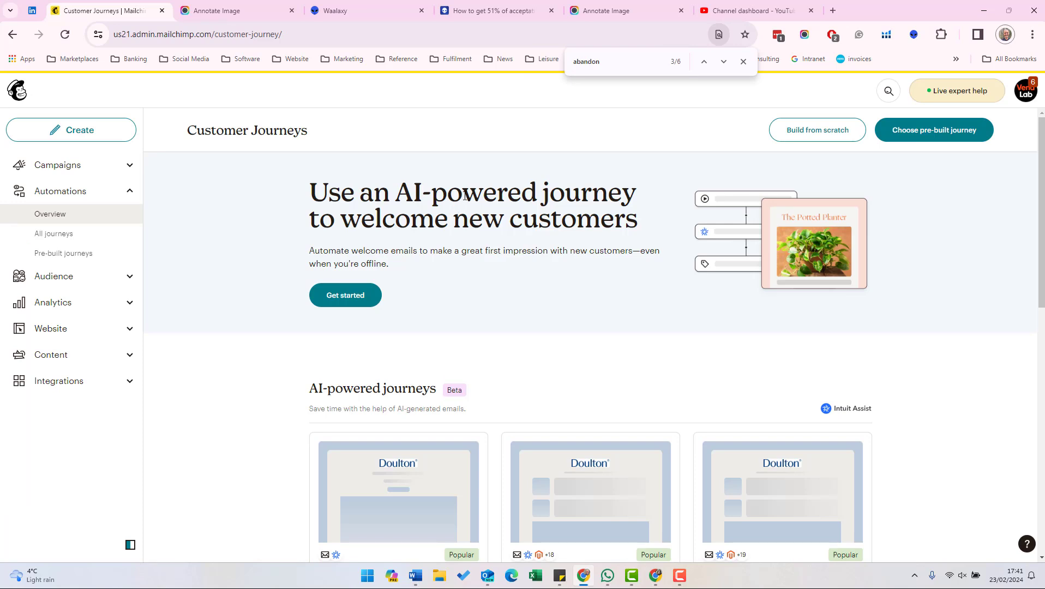
Build a new journey from scratch named 'Test Journey' for the Doulton audience
left_click(813, 132)
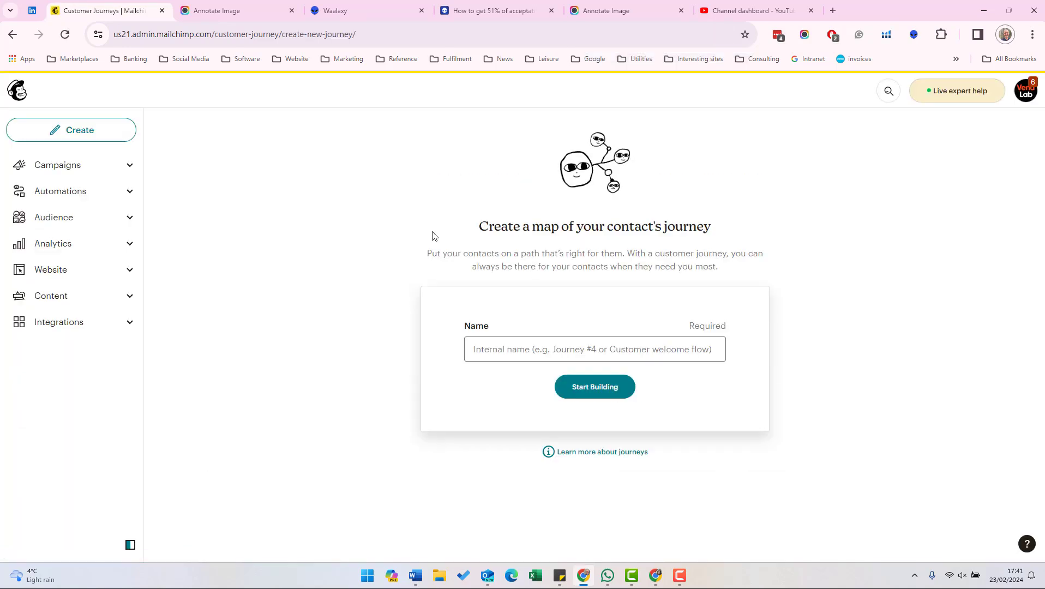
left_click(558, 353)
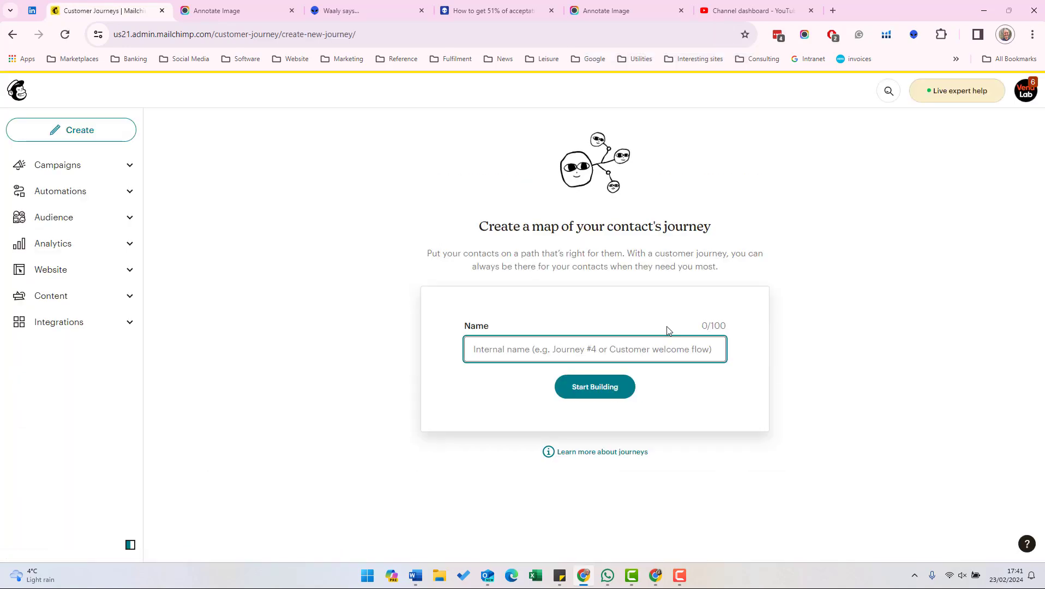
type("Test Journey")
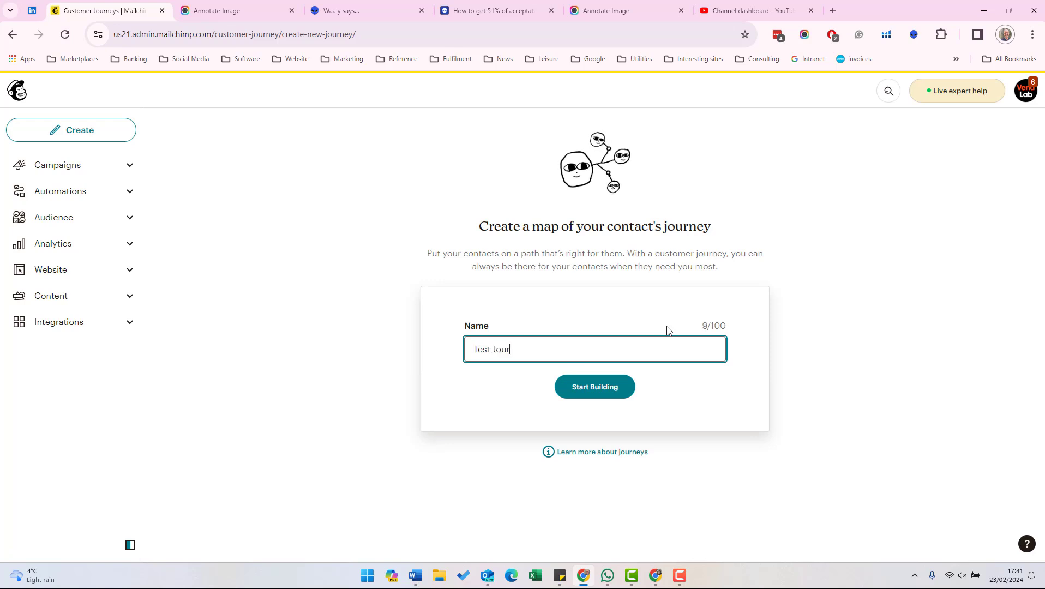
left_click(612, 395)
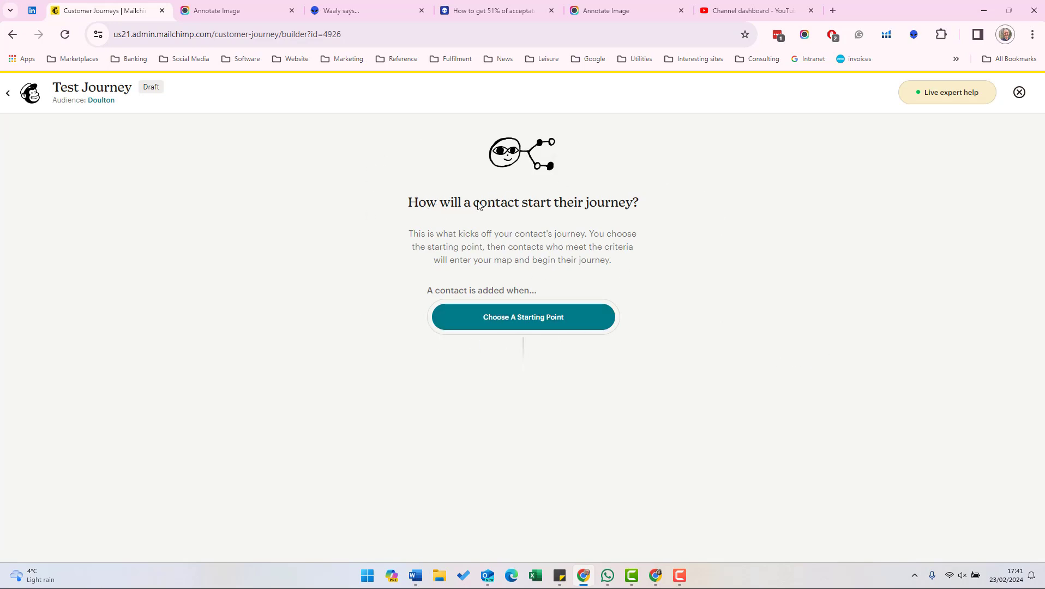
Browse the date, shopping and marketing activity starting-point categories
left_click(523, 323)
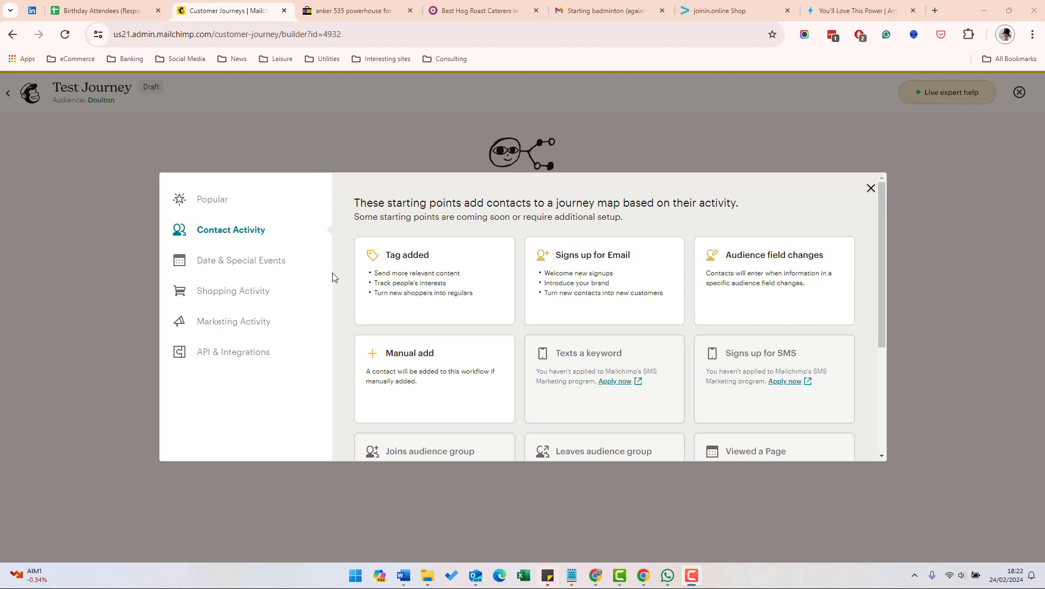
left_click(253, 263)
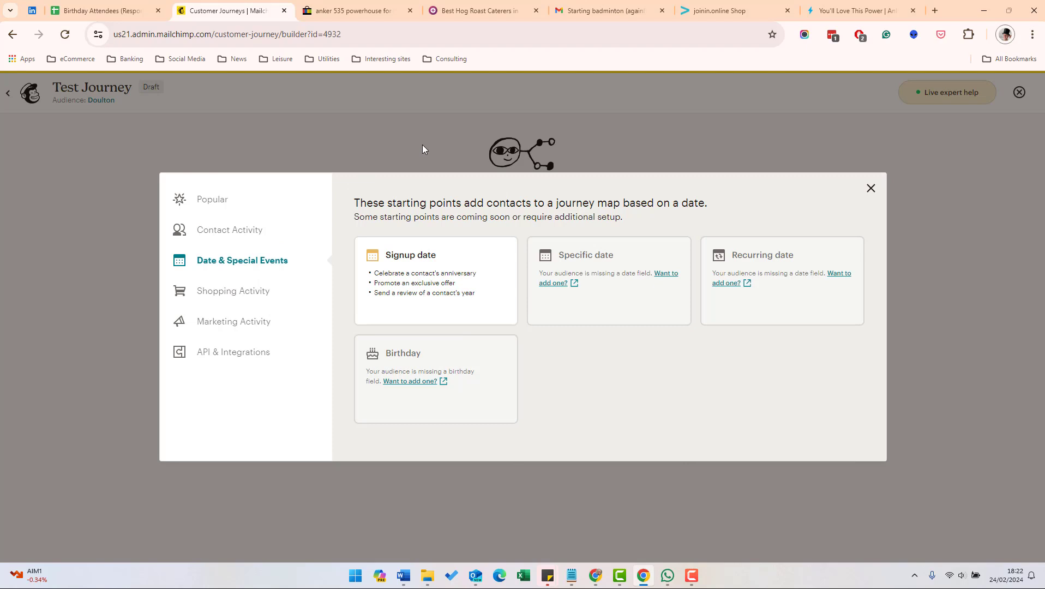
left_click(259, 297)
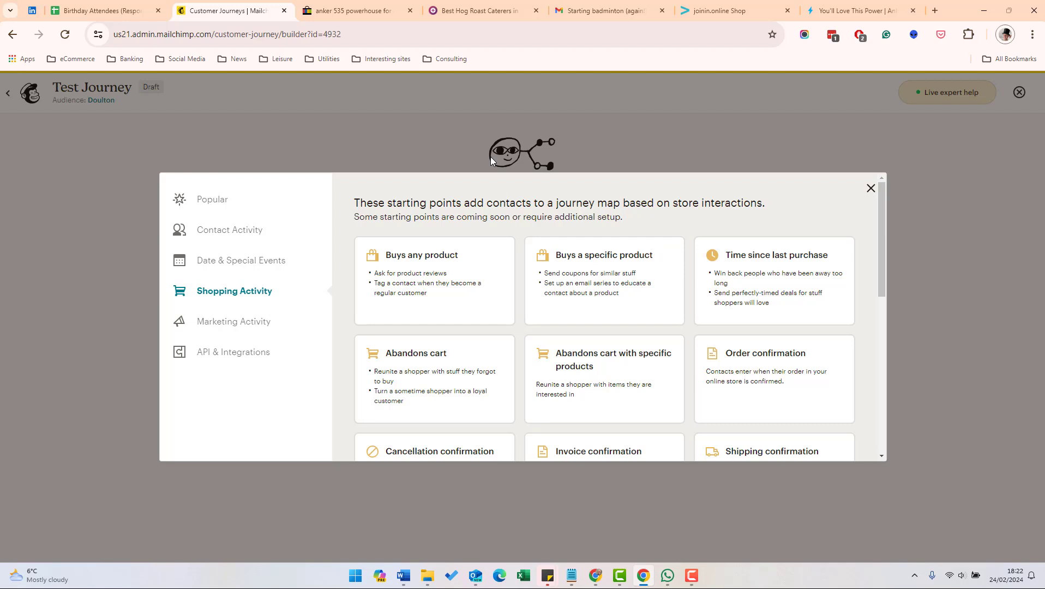
key("Down")
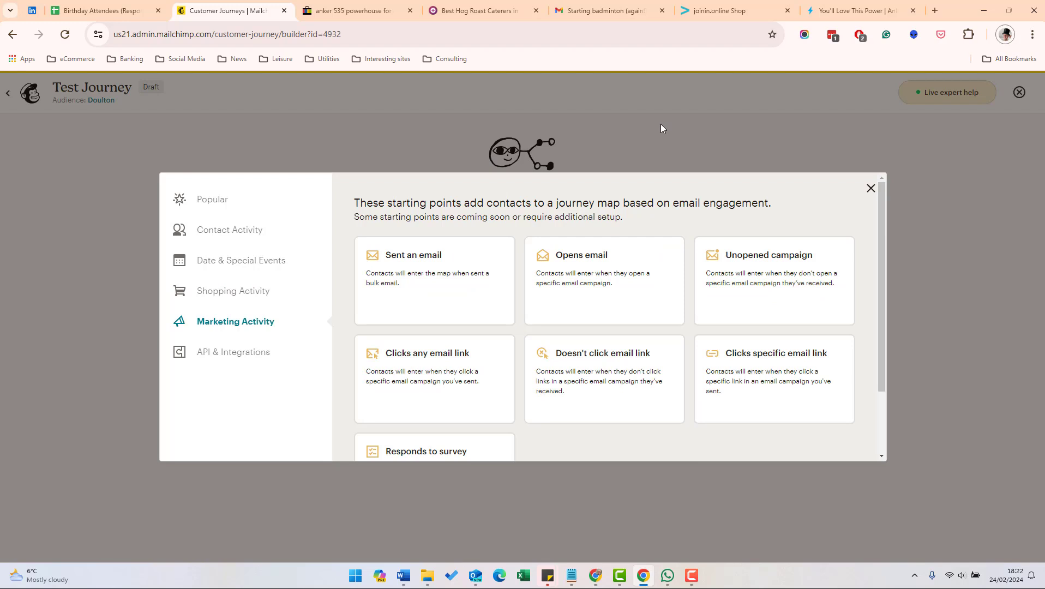
left_click(270, 291)
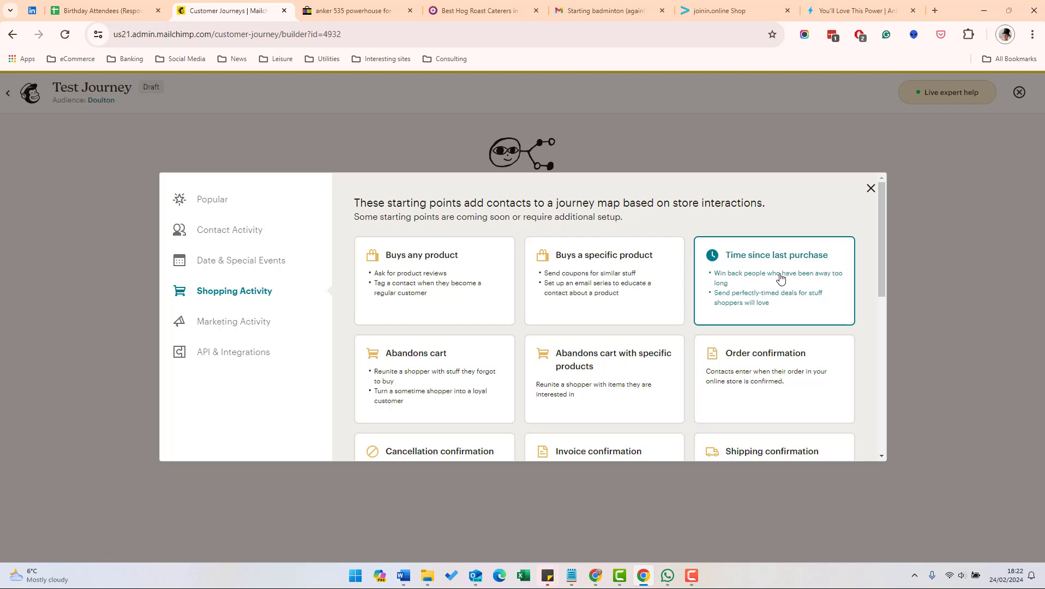
Save a time-since-last-purchase start: no Doulton UK purchase in 30 days
left_click(808, 291)
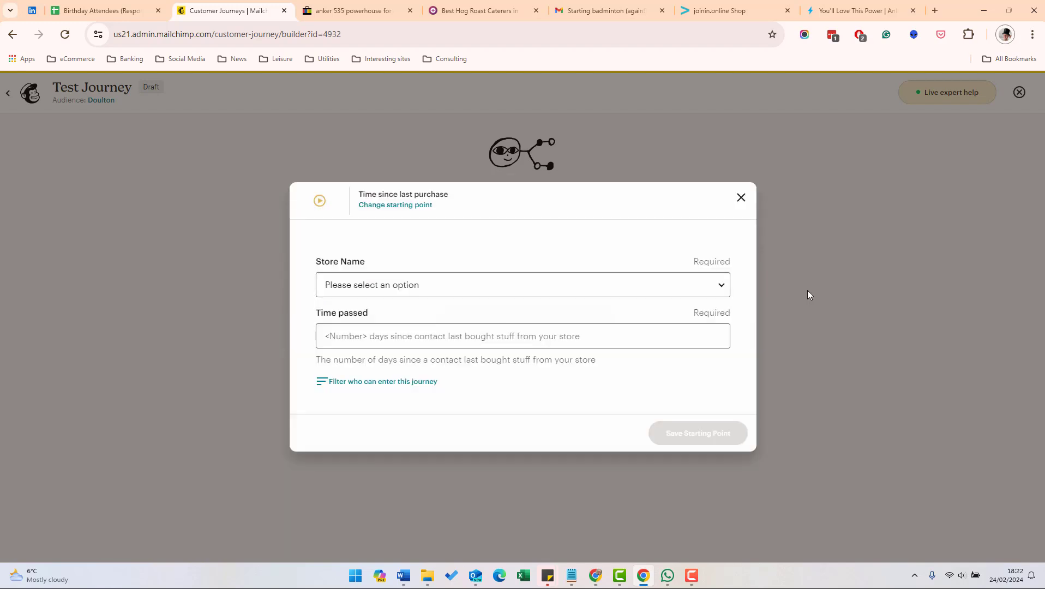
left_click(457, 287)
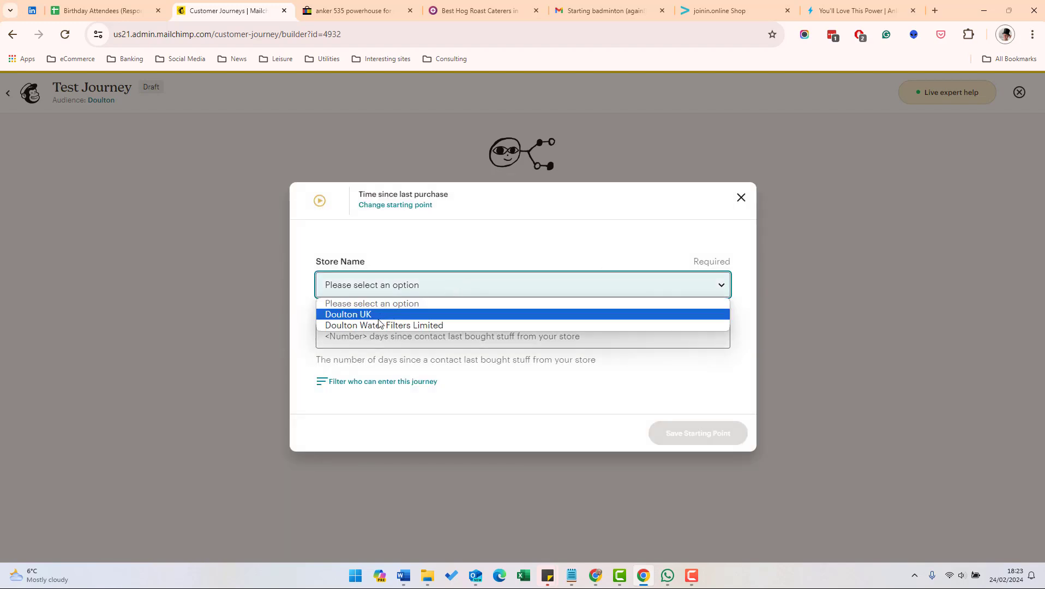
left_click(380, 315)
left_click(380, 336)
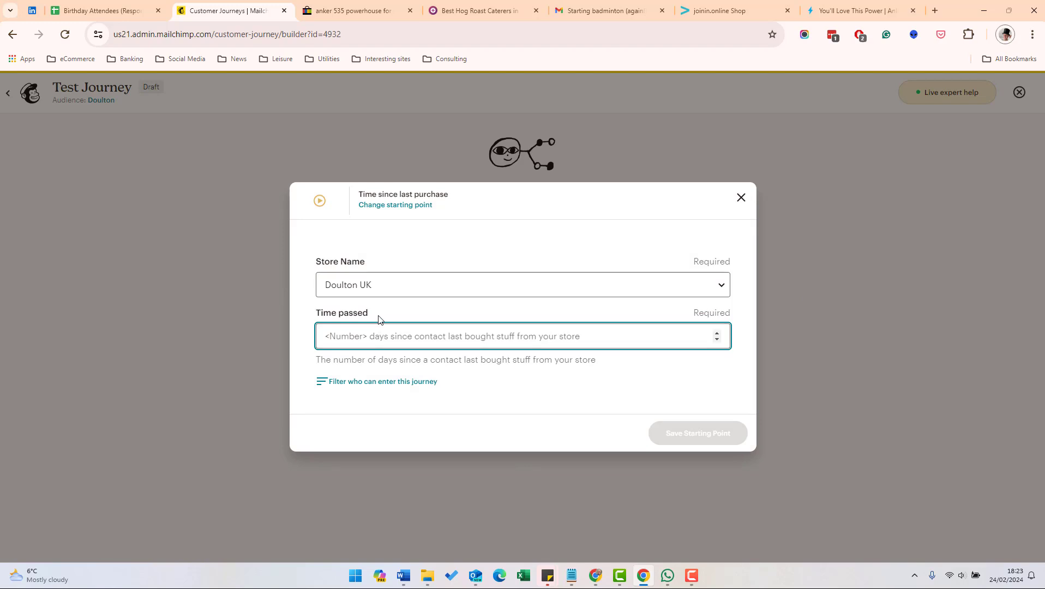
type("30")
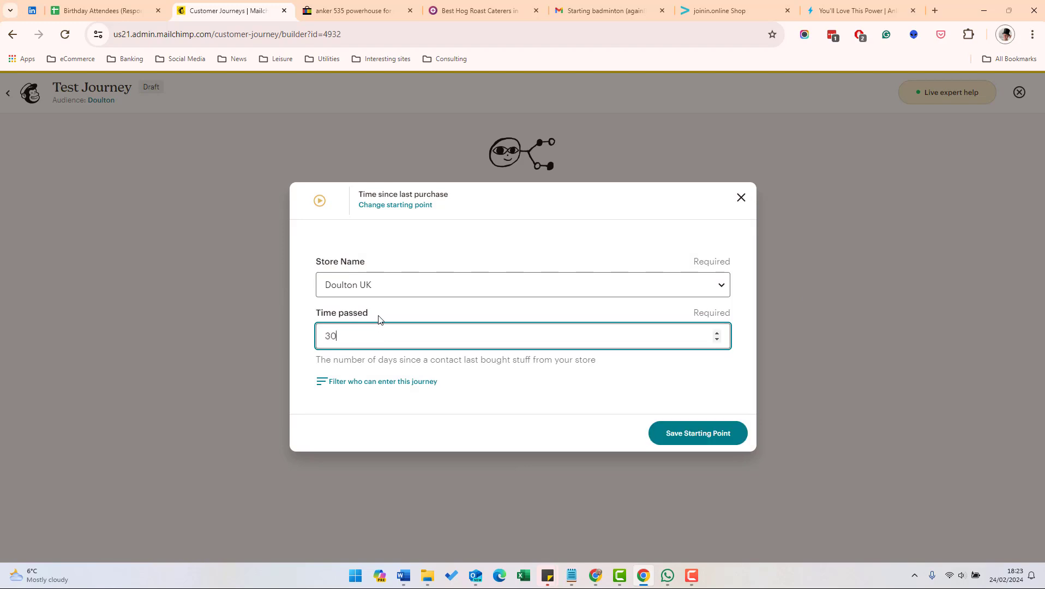
left_click(704, 436)
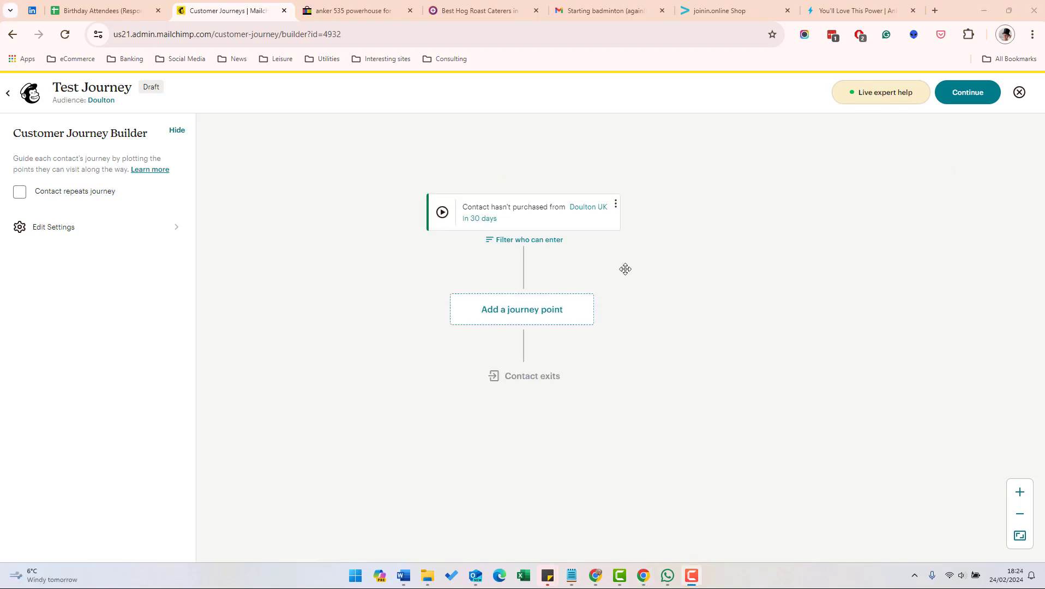
Add an if/else split after the starting point, filtering on Signup source
left_click(536, 316)
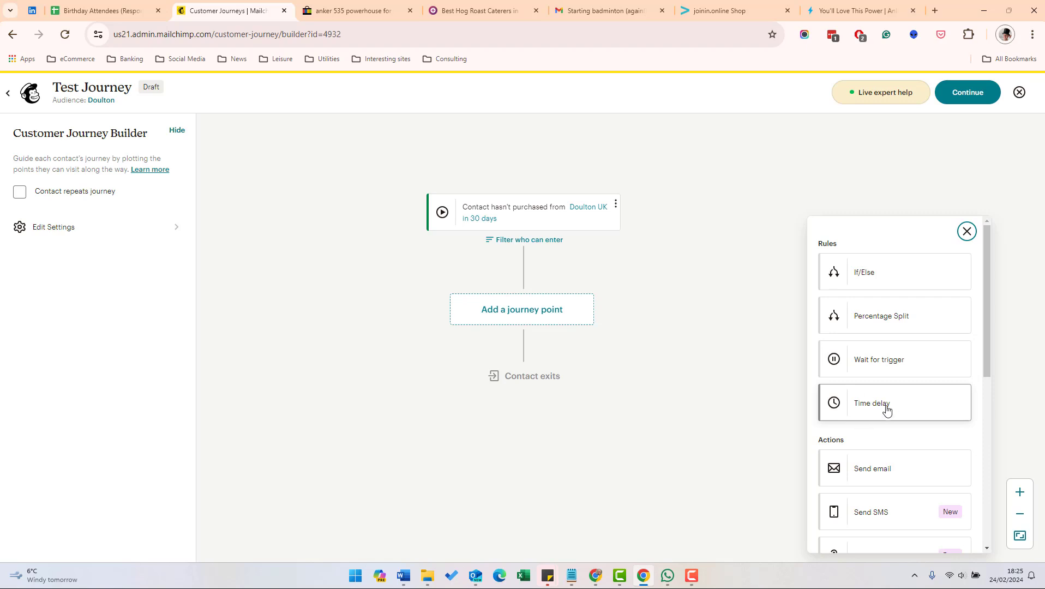
left_click(878, 273)
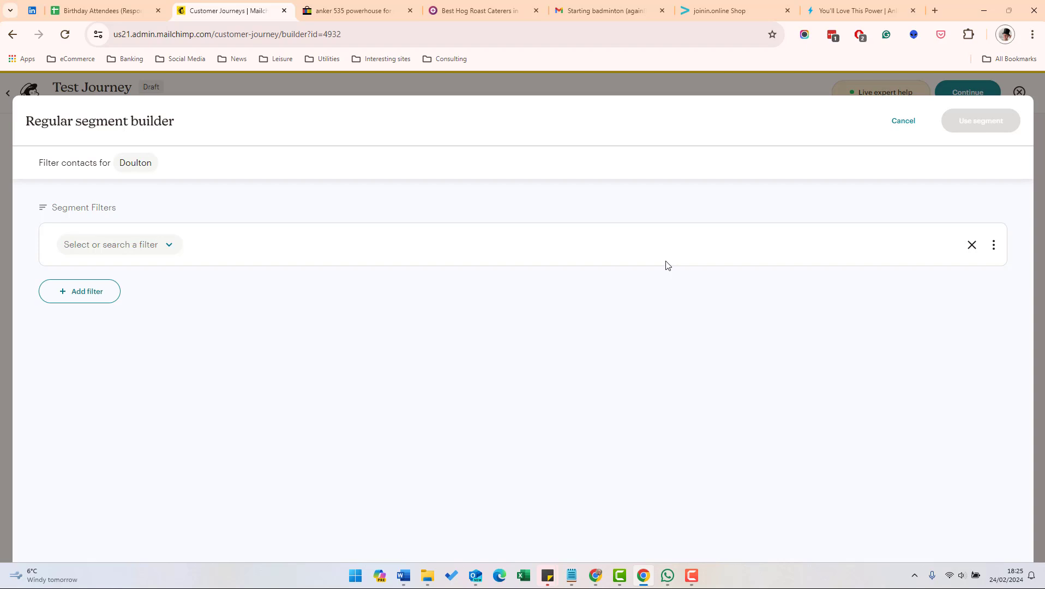
left_click(157, 244)
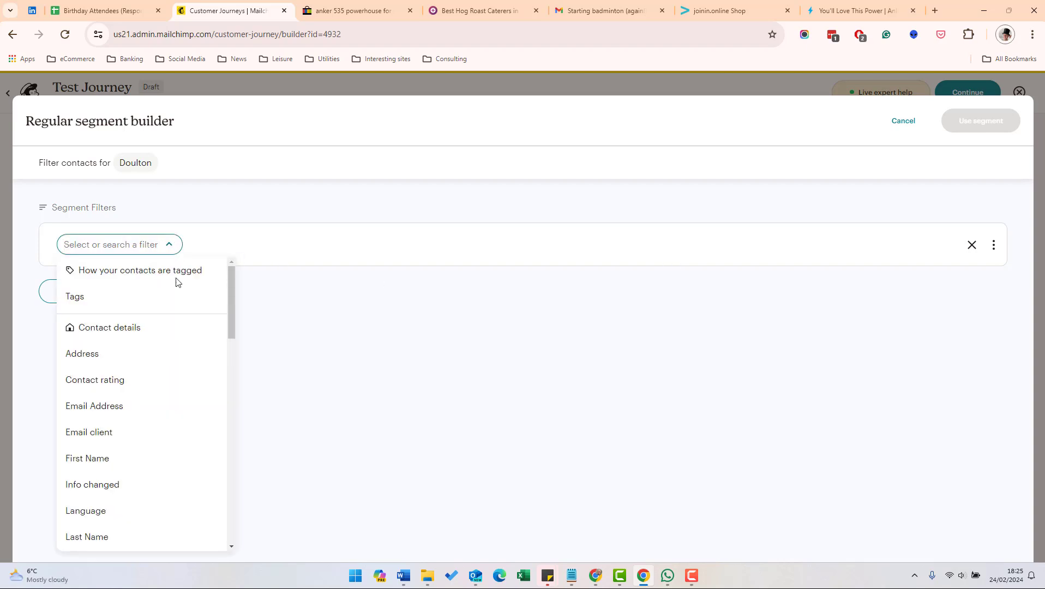
left_click_drag(229, 306, 234, 389)
left_click(90, 410)
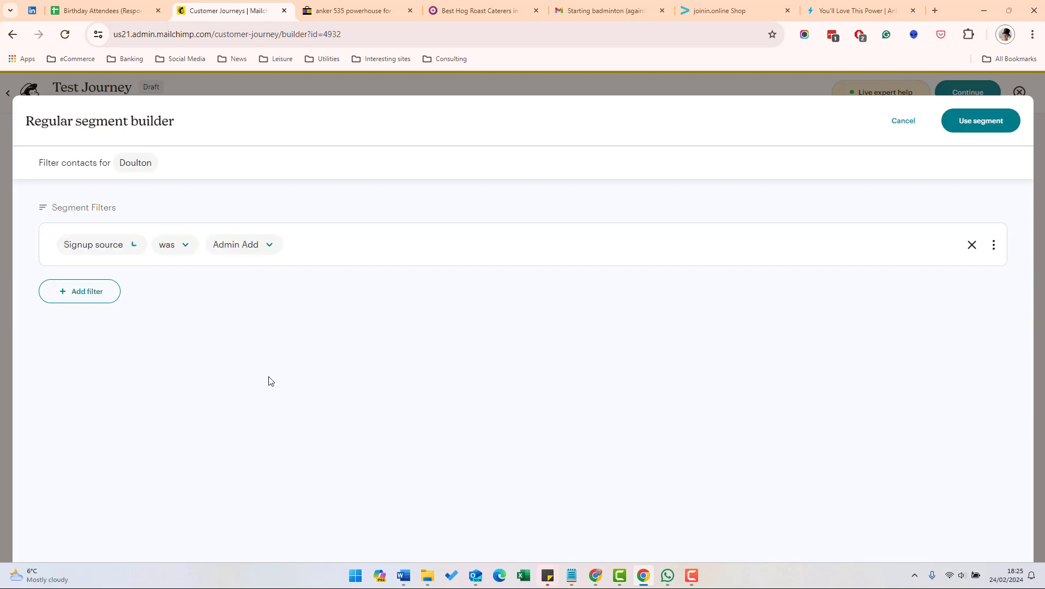
Set the condition to 'was Import' from the 24/05/2023 CSV import and apply it
left_click(174, 244)
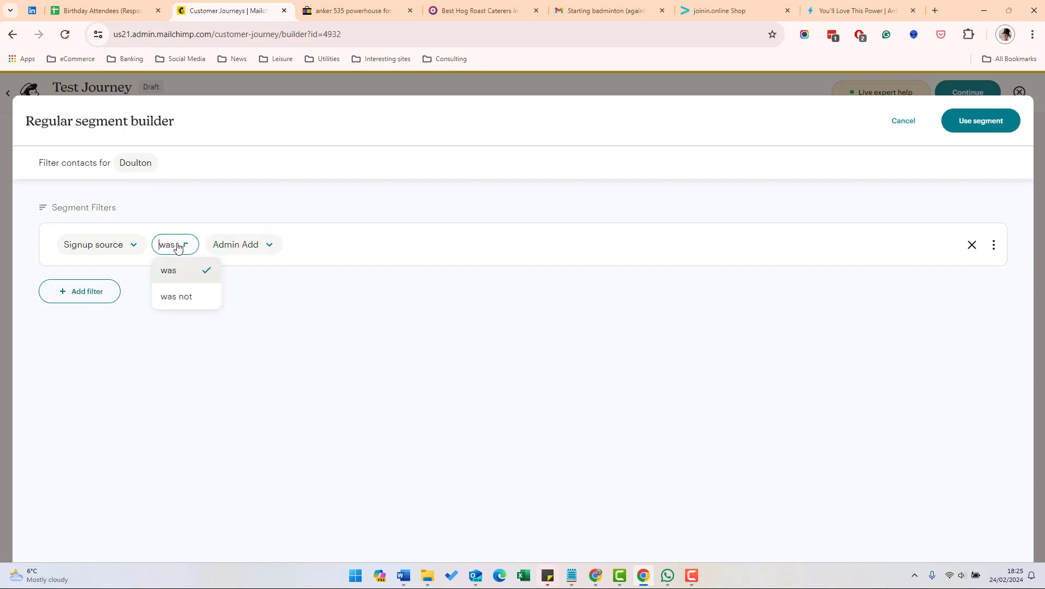
left_click(266, 248)
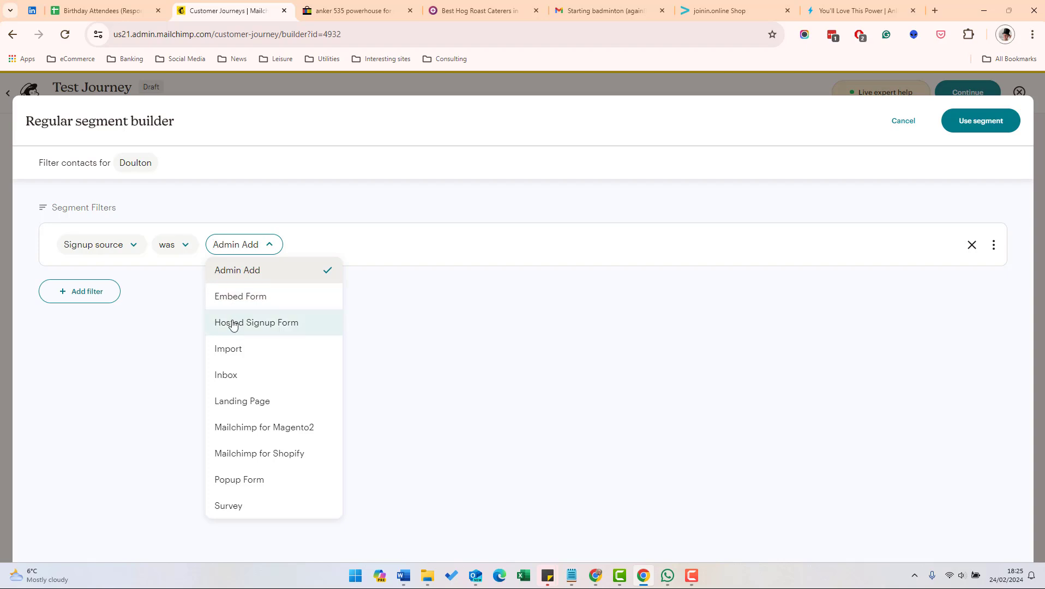
left_click(234, 349)
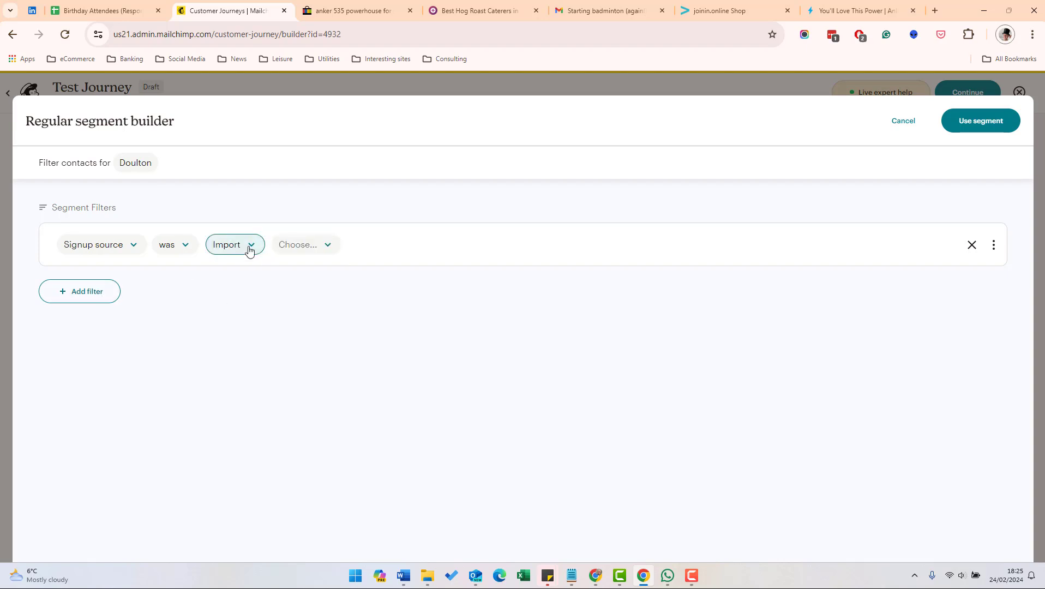
left_click(297, 249)
left_click(361, 276)
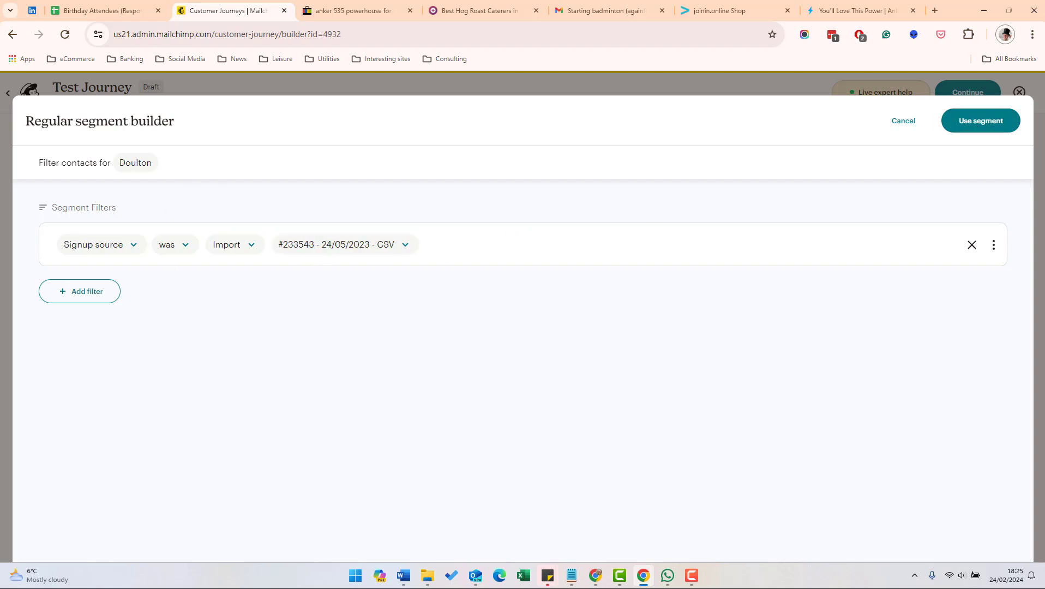
left_click(955, 123)
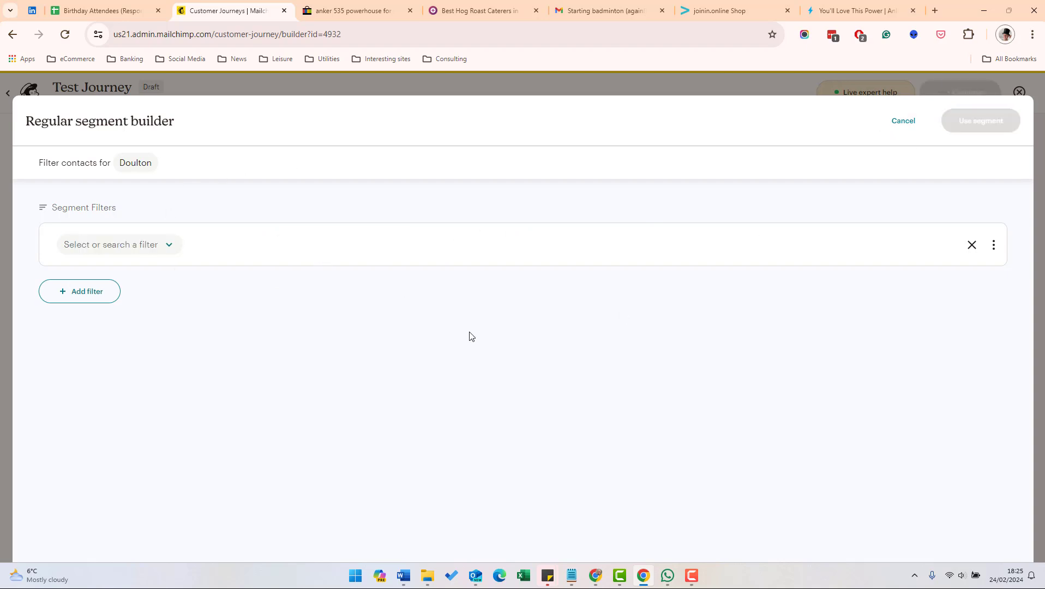
Add a 1 week time delay on the Yes branch
scroll(630, 307, "down", 1)
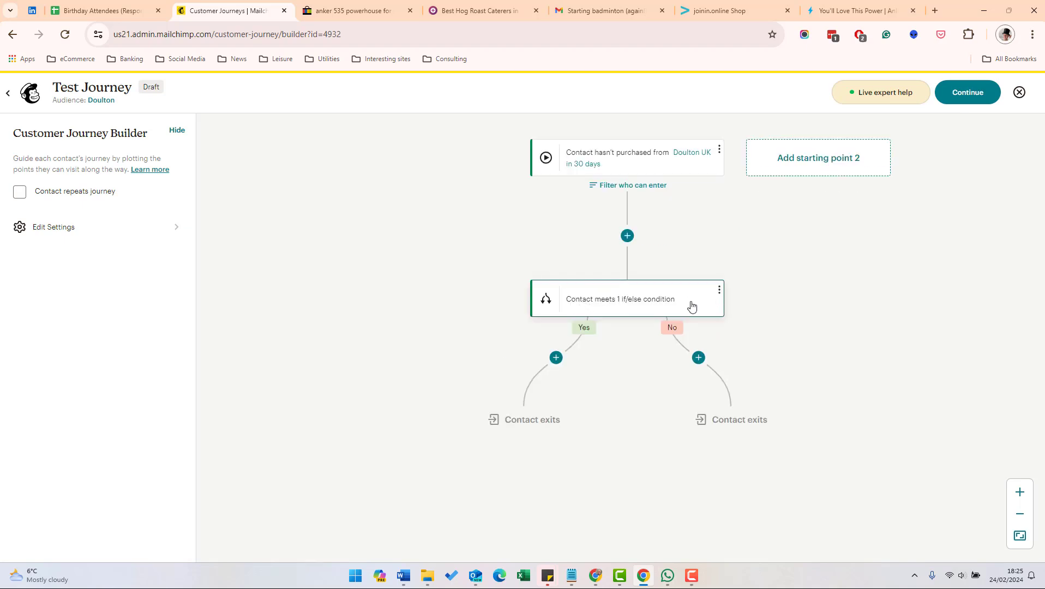
mouse_move(631, 350)
mouse_move(566, 370)
left_click(559, 360)
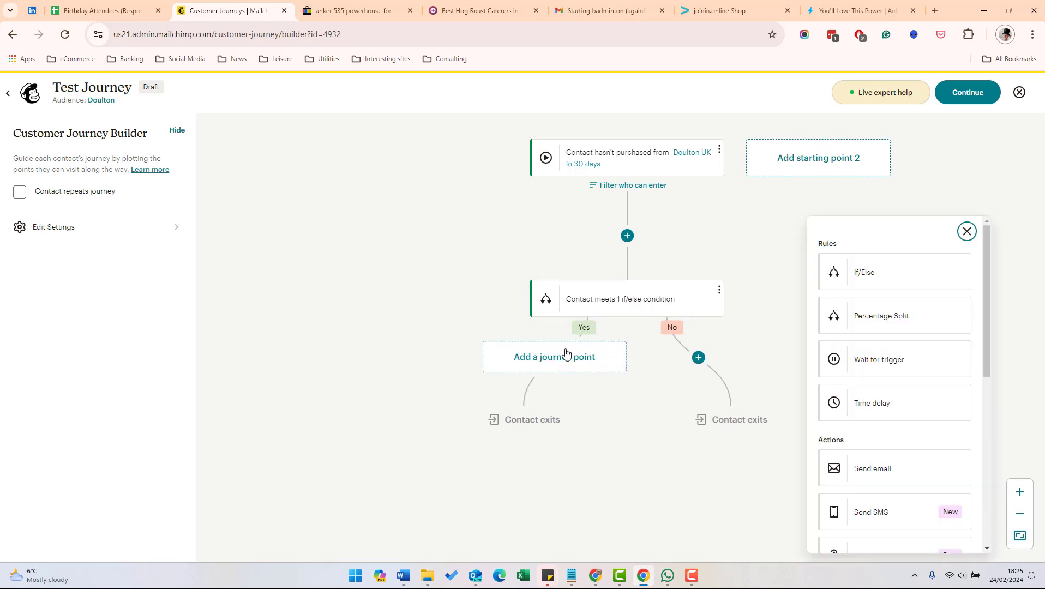
left_click(884, 408)
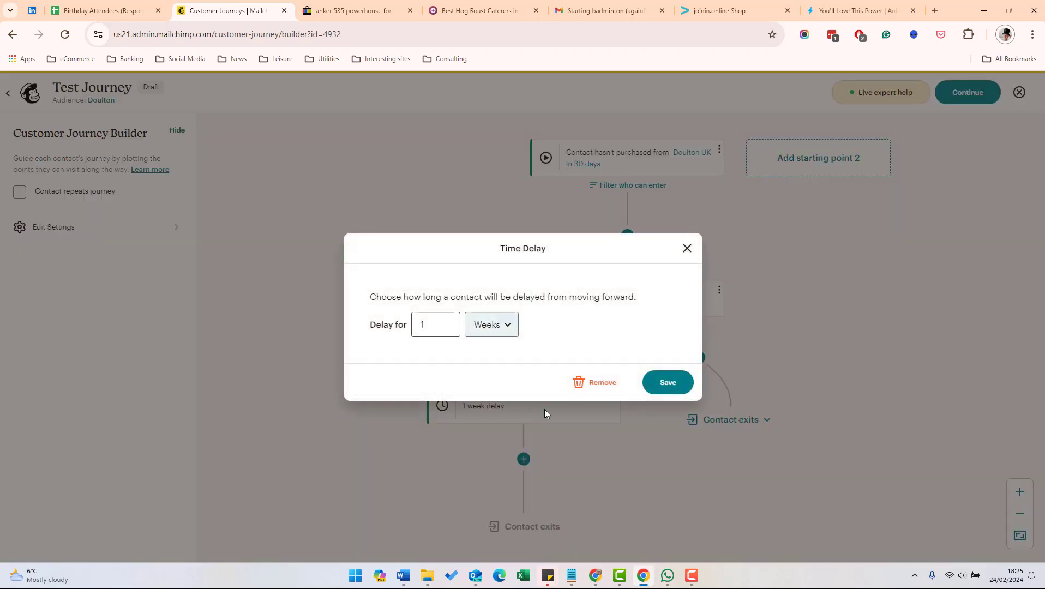
left_click(675, 384)
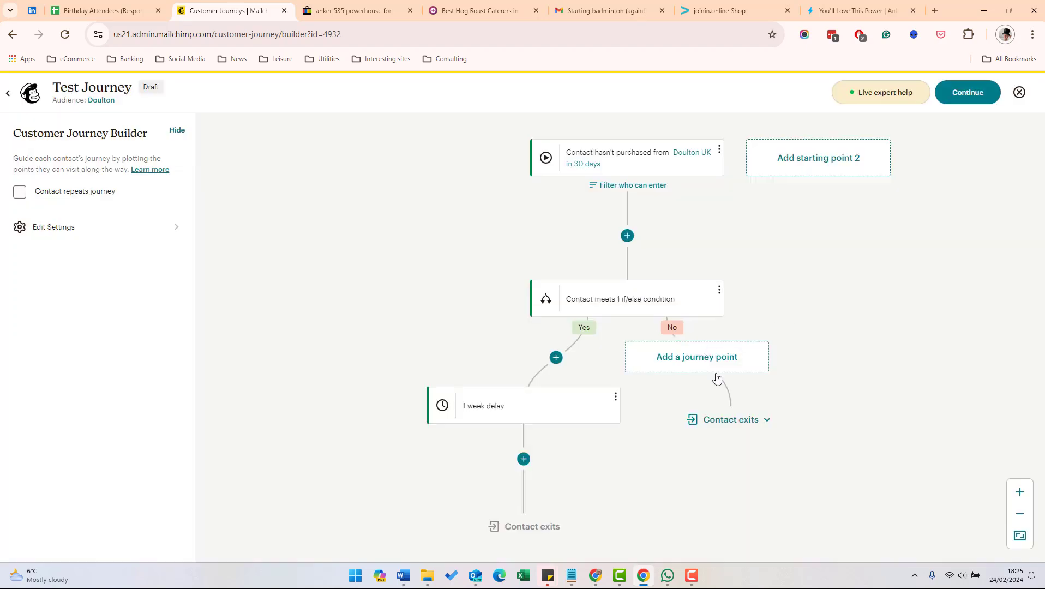
Add a send-email step after the 1 week delay
scroll(502, 429, "down", 2)
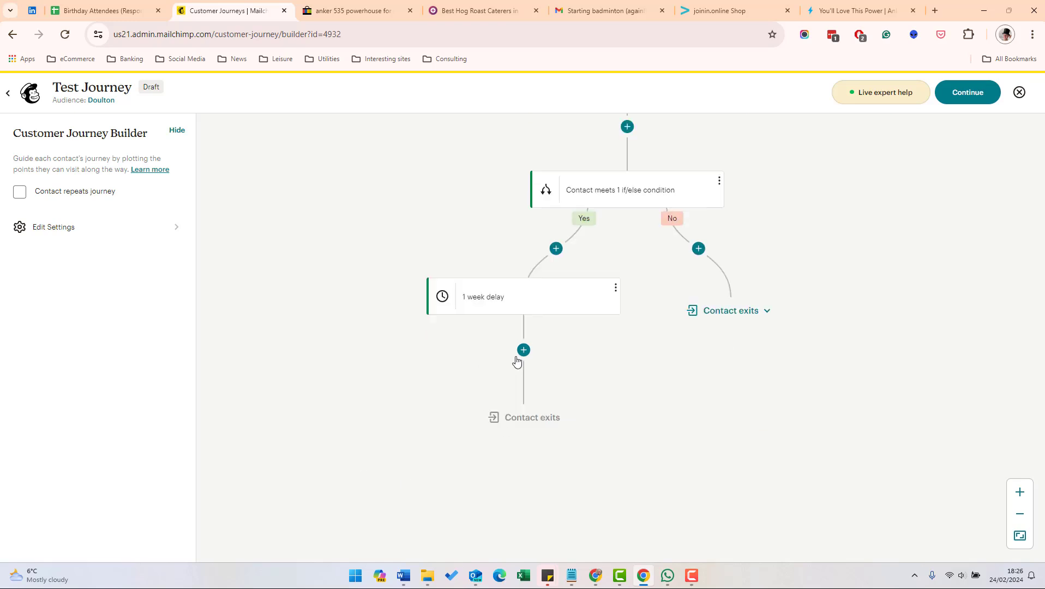
left_click(525, 359)
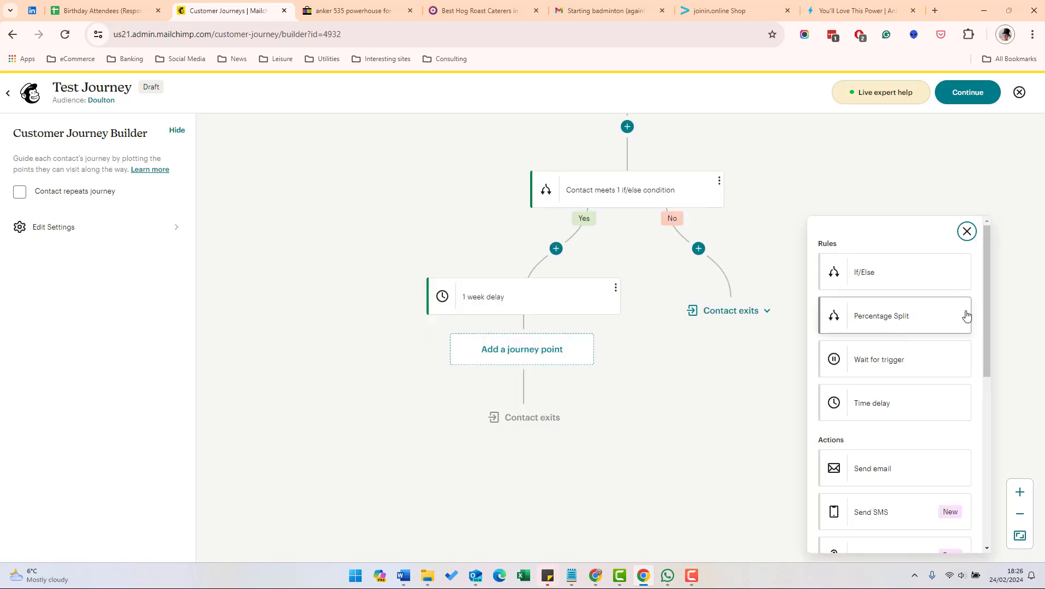
scroll(871, 464, "down", 3)
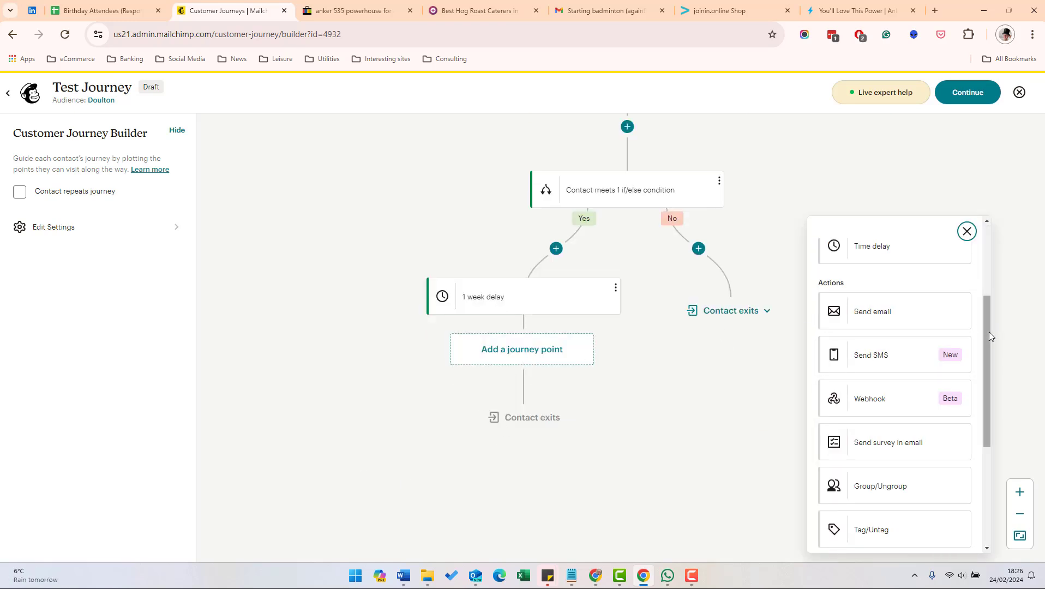
left_click_drag(989, 332, 982, 401)
scroll(973, 300, "up", 5)
scroll(960, 333, "down", 1)
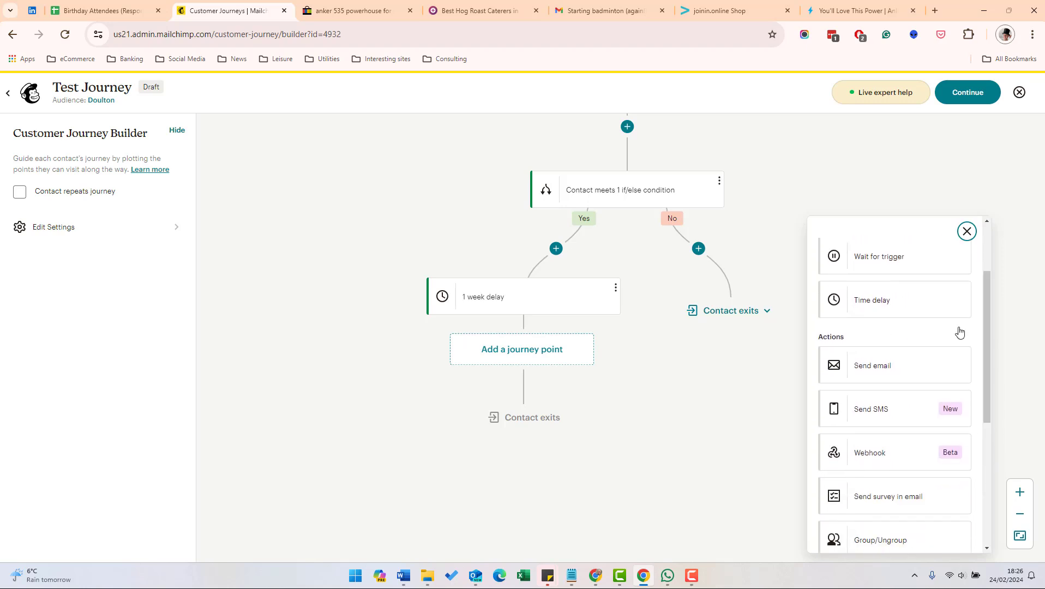
left_click(877, 374)
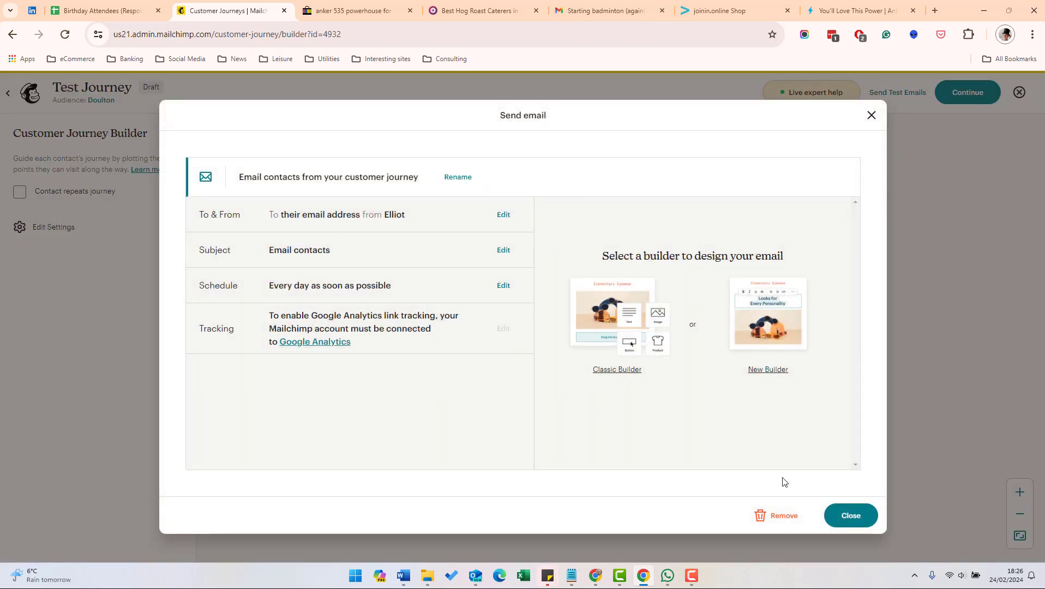
key("Escape")
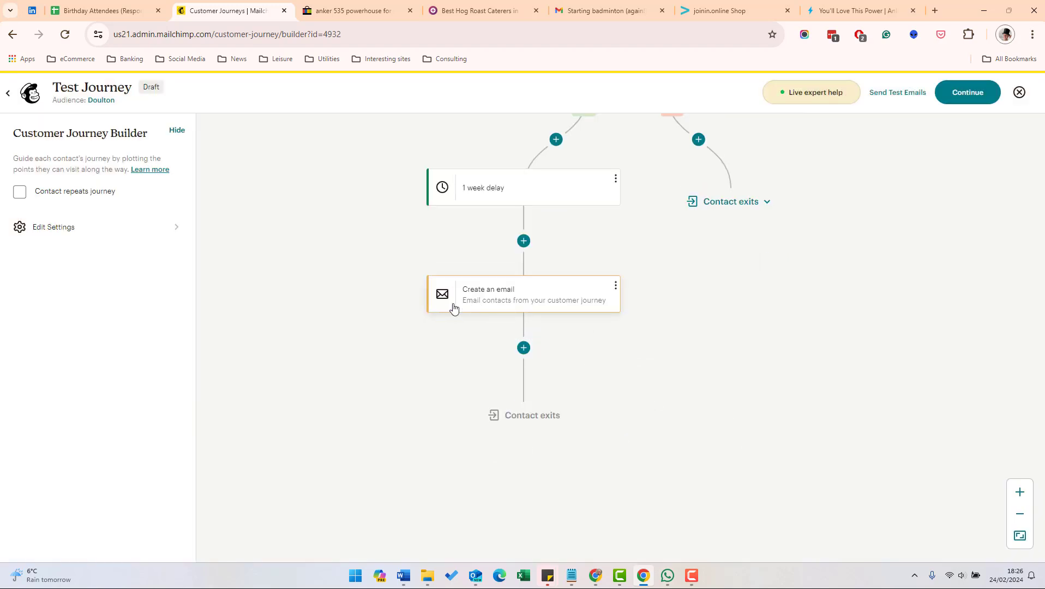
Add a wait-for-trigger until the contact buys the British Berkefeld Stainless Steel Gravity Tap
left_click(529, 353)
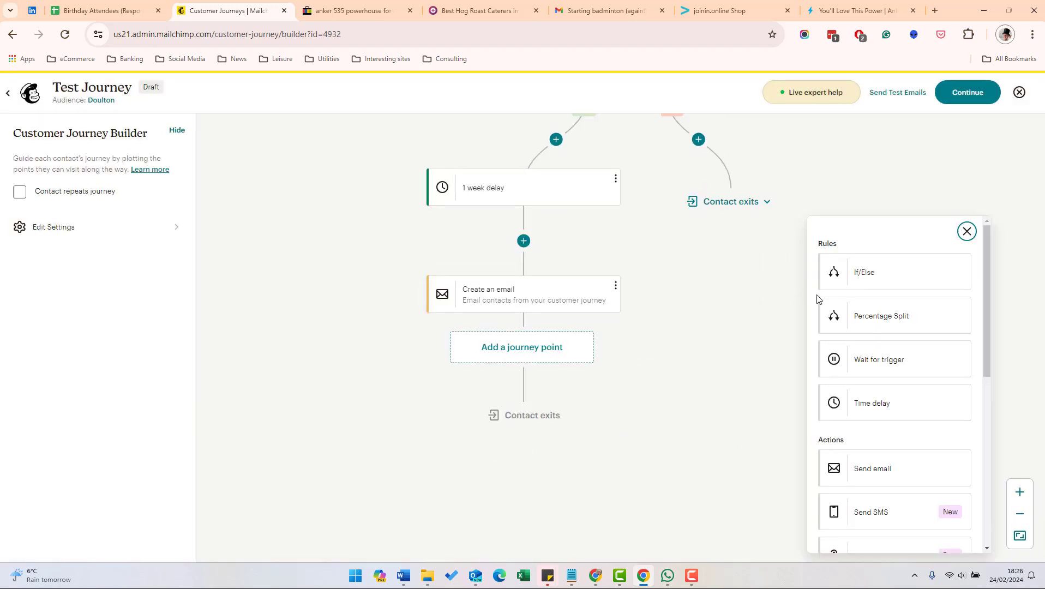
left_click(891, 365)
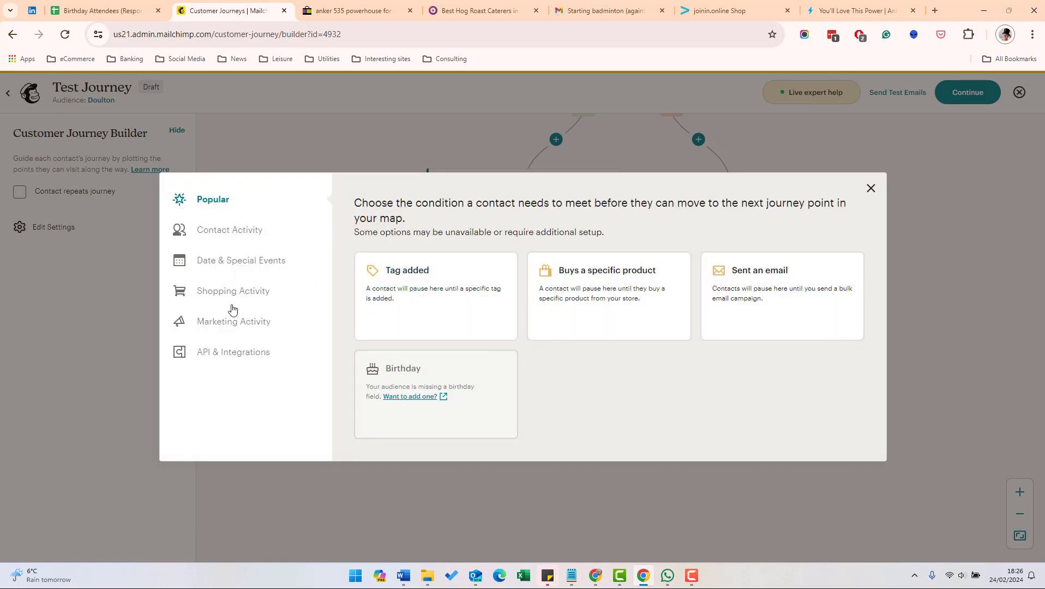
left_click(637, 291)
left_click(436, 304)
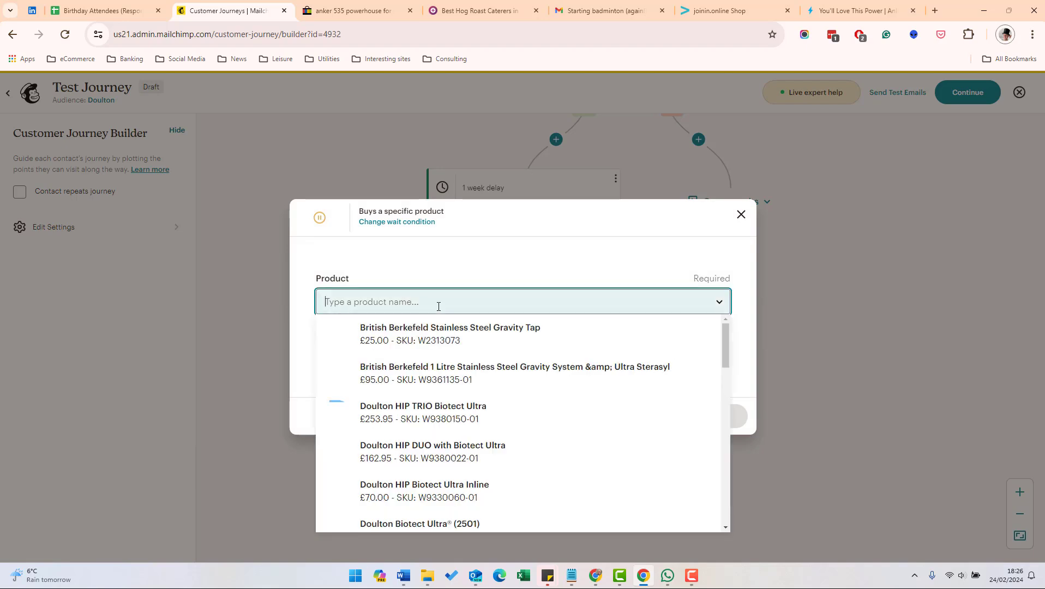
left_click(409, 335)
left_click(716, 418)
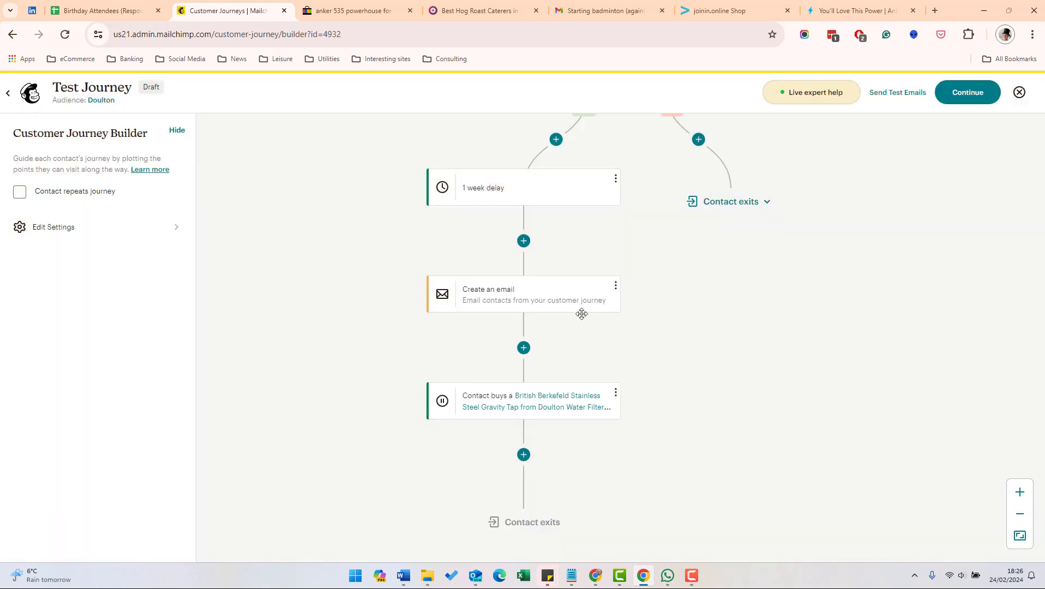
Add another send-email step after the purchase trigger
left_click(529, 461)
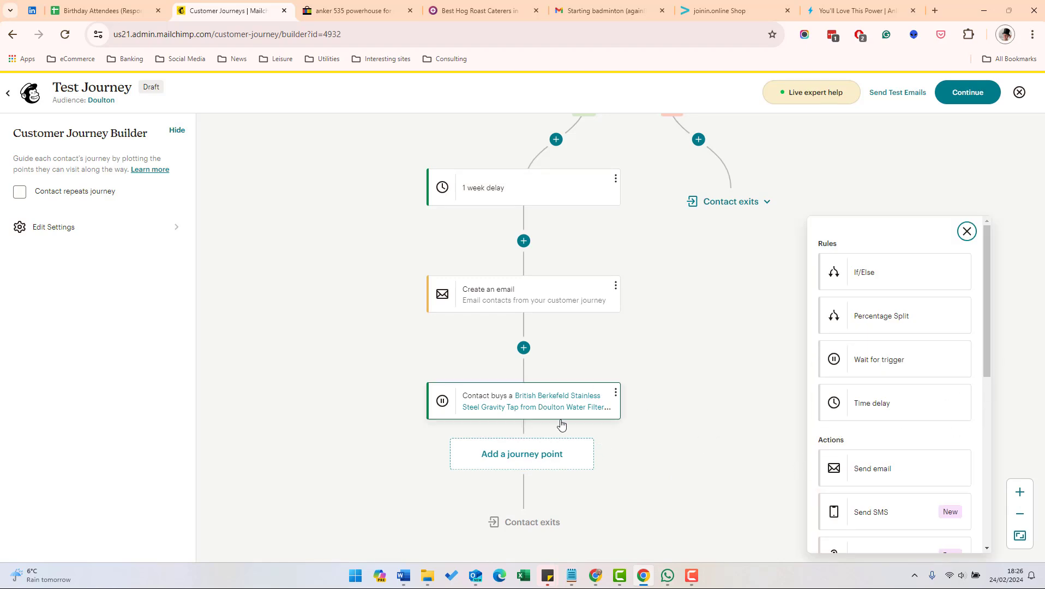
left_click(877, 470)
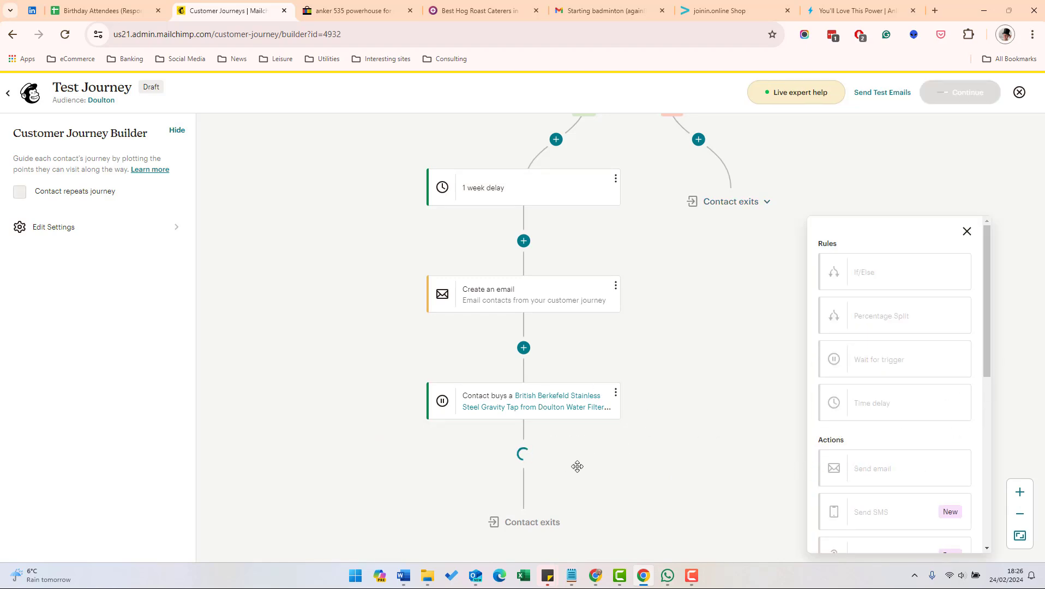
key("Escape")
scroll(815, 265, "up", 3)
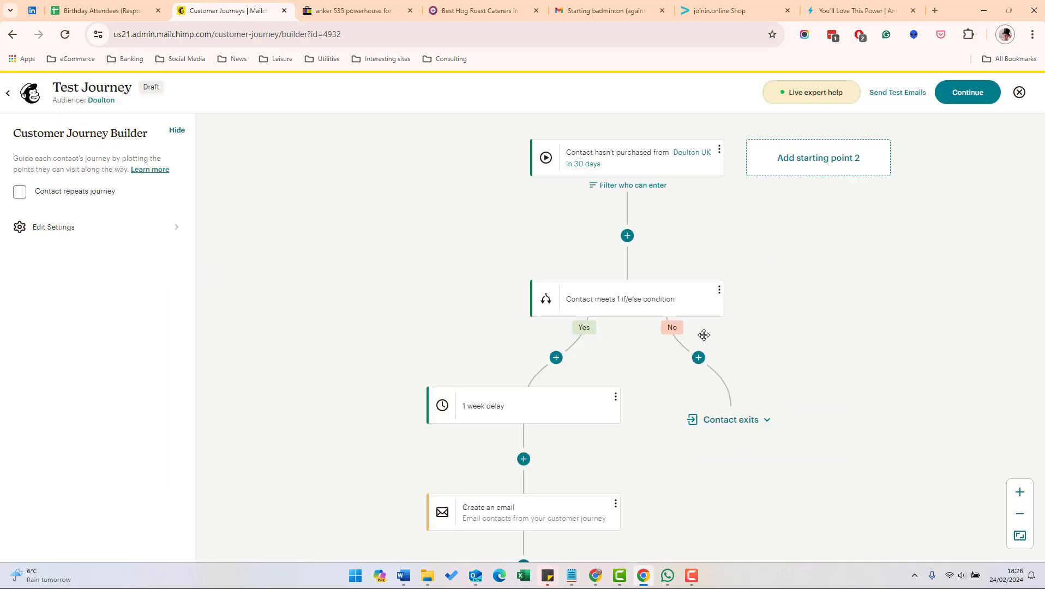